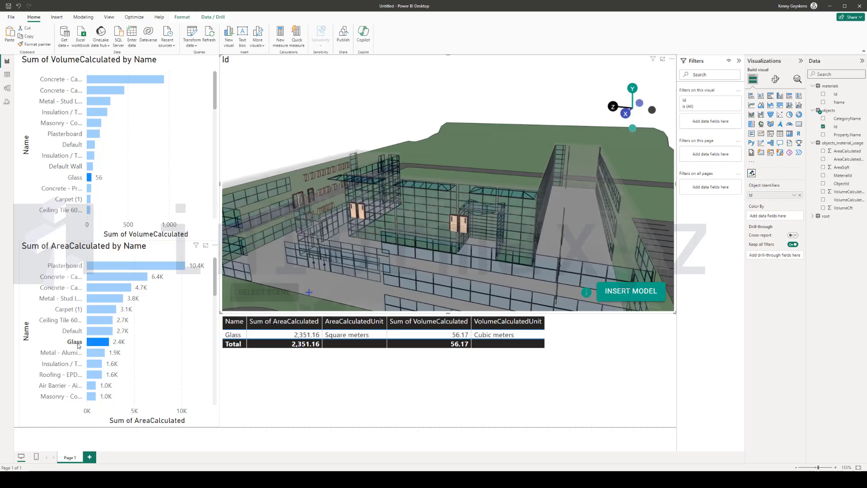
Step: Clear the Glass filter, then cross-filter the report to one end wall's five materials in the 3D model
{"action": "left_click", "coordinate": [79, 345]}
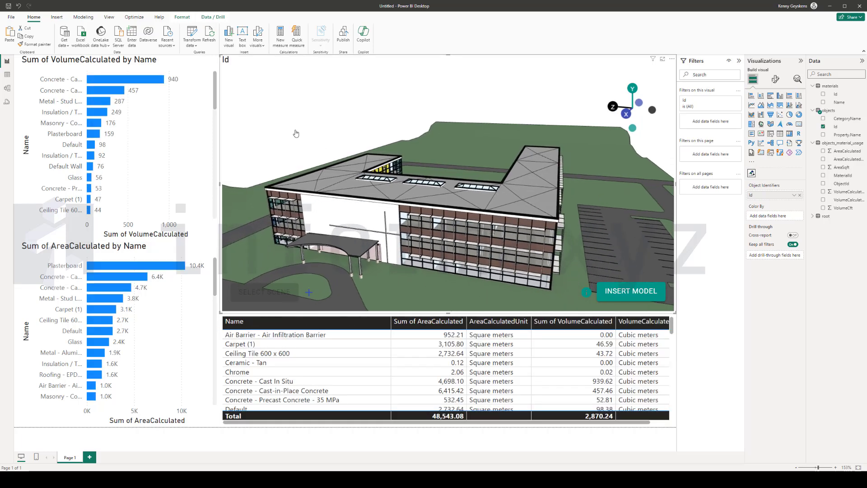
{"action": "left_click_drag", "start_coordinate": [463, 141], "coordinate": [386, 136]}
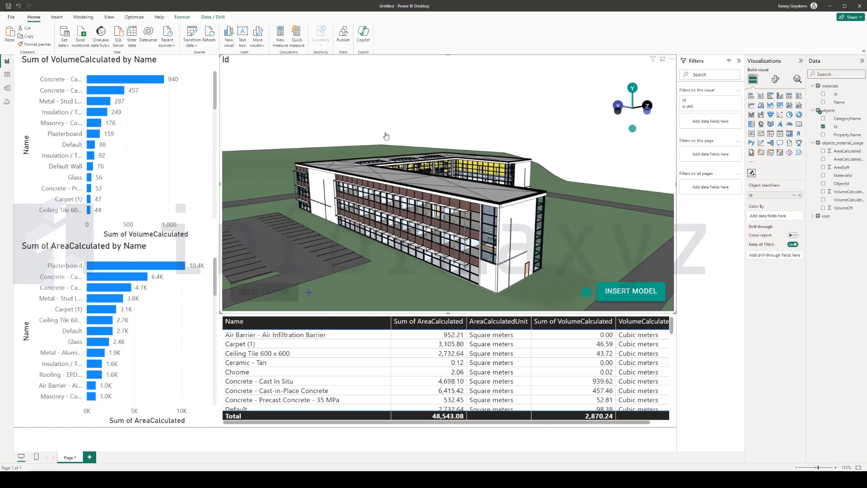
{"action": "double_click", "coordinate": [534, 259]}
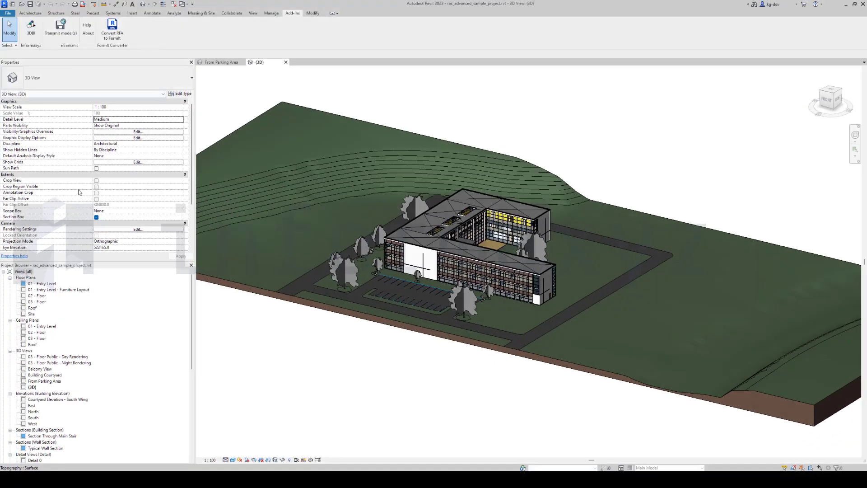
Step: Duplicate the default {3D} view and name the copy 3DBI-context
{"action": "right_click", "coordinate": [32, 387]}
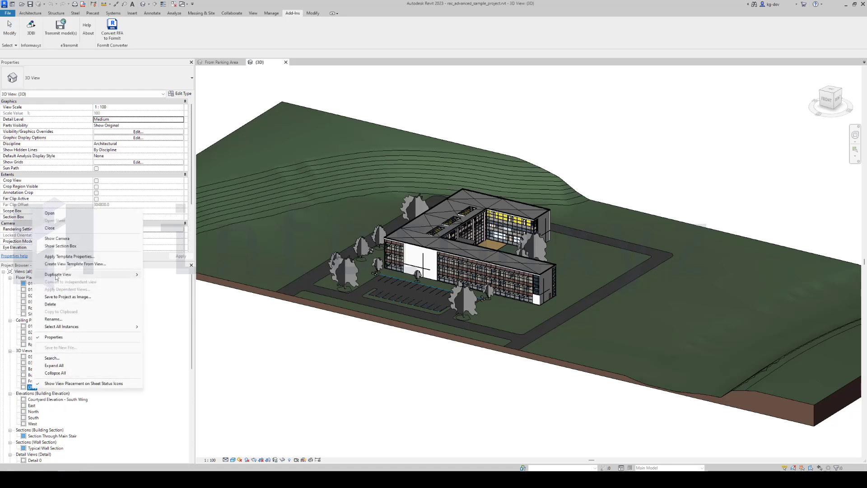
{"action": "left_click", "coordinate": [83, 369]}
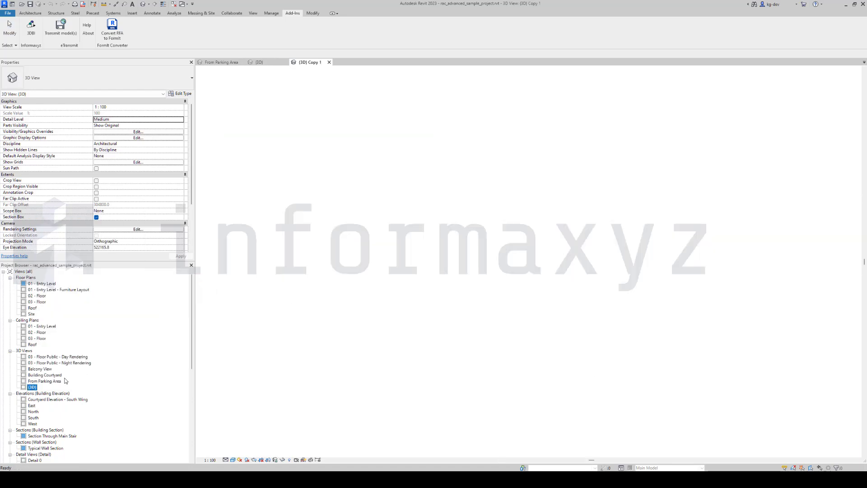
{"action": "right_click", "coordinate": [42, 393]}
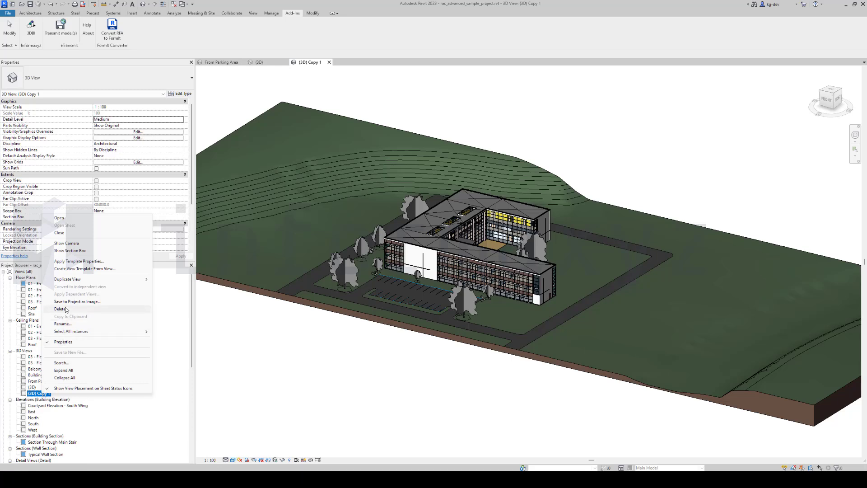
{"action": "left_click", "coordinate": [68, 324]}
{"action": "type", "text": "3"}
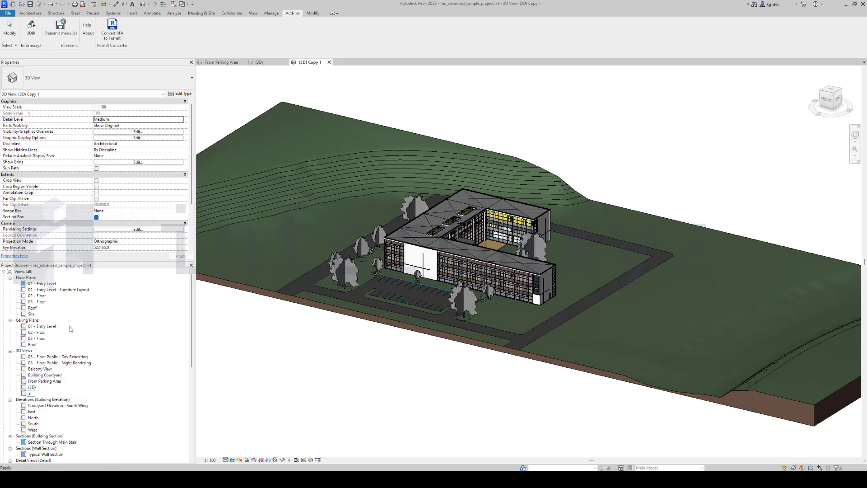
{"action": "type", "text": "DBI-context"}
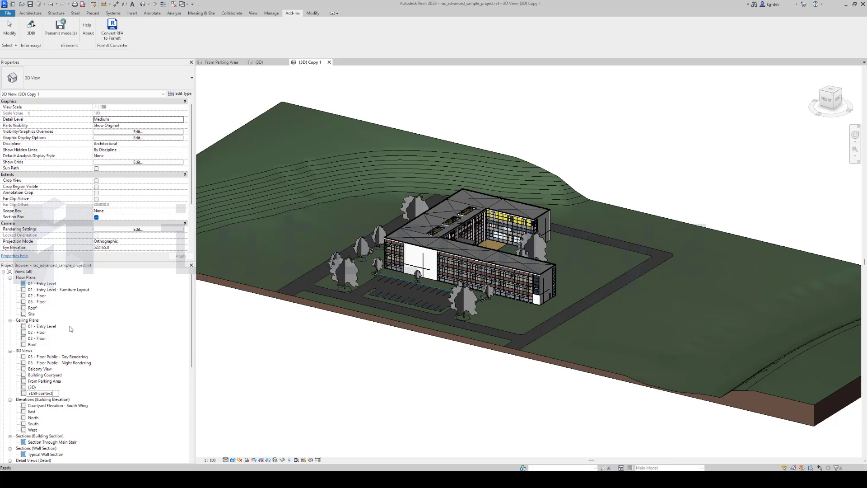
{"action": "key", "text": "Return"}
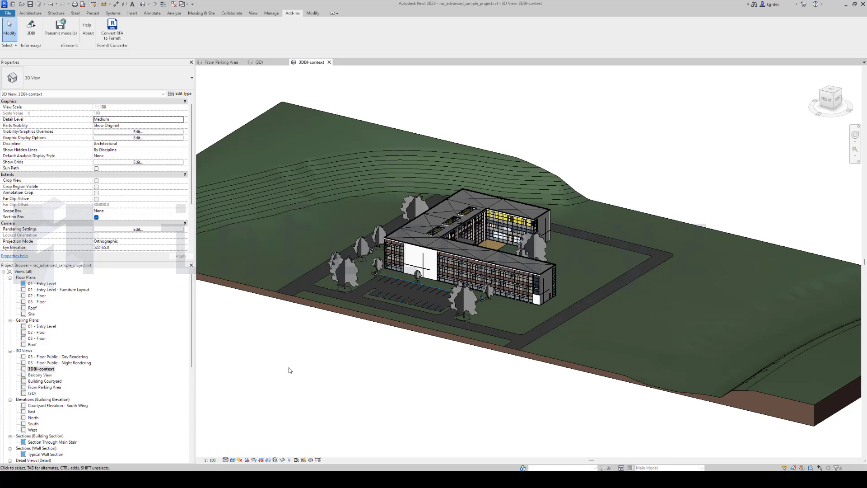
Step: Correct the view name's capitalization to 3DBI-Context
{"action": "right_click", "coordinate": [50, 369]}
{"action": "key", "text": "Escape"}
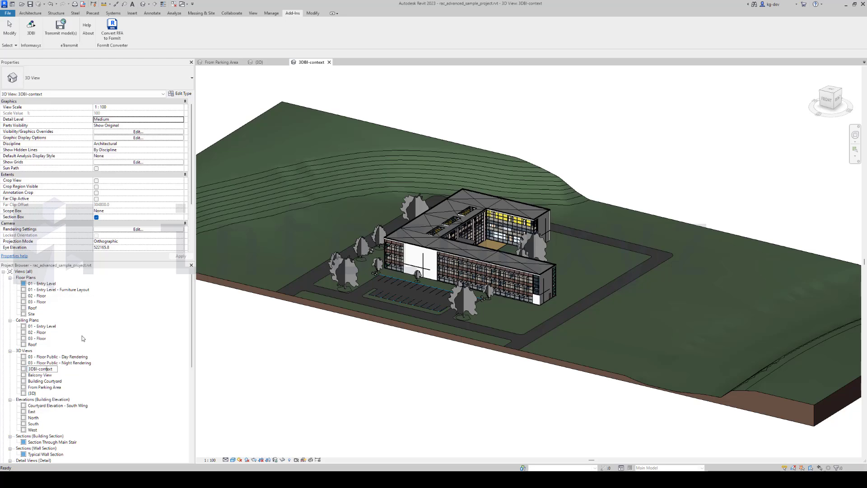
{"action": "key", "text": "BackSpace"}
{"action": "type", "text": "C"}
{"action": "key", "text": "Return"}
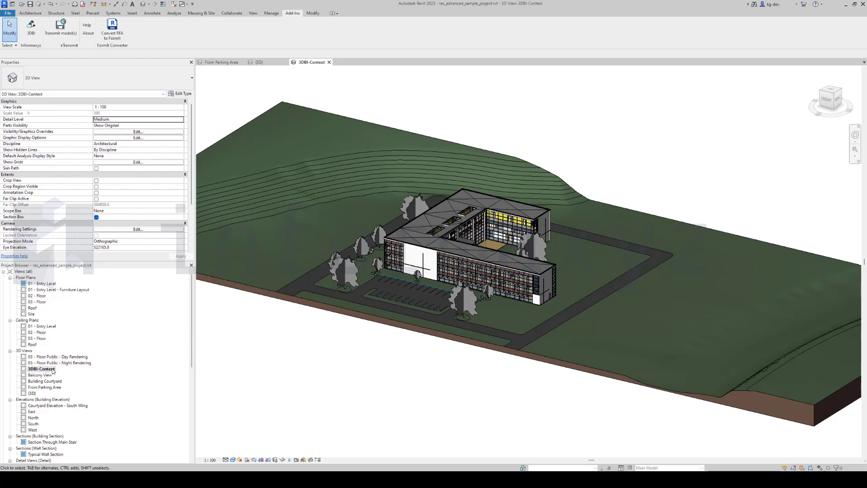
Step: In 3DBI-Context, hide all model categories except Topography, Site, Roads, Planting and Parking
{"action": "left_click", "coordinate": [124, 132]}
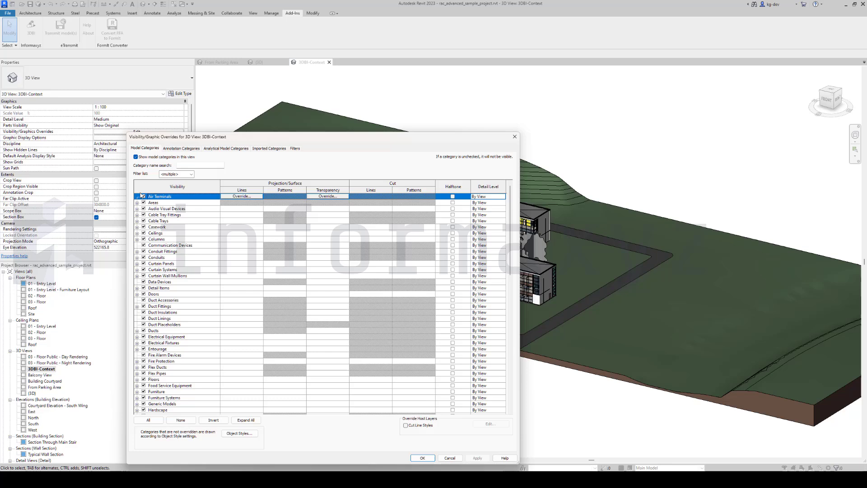
{"action": "scroll", "coordinate": [151, 203], "scroll_direction": "down", "scroll_amount": 15}
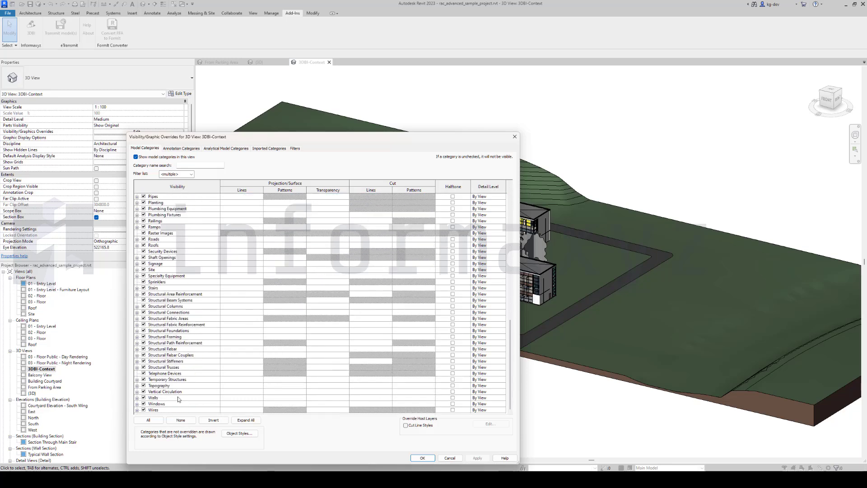
{"action": "left_click", "coordinate": [160, 410], "text": "shift"}
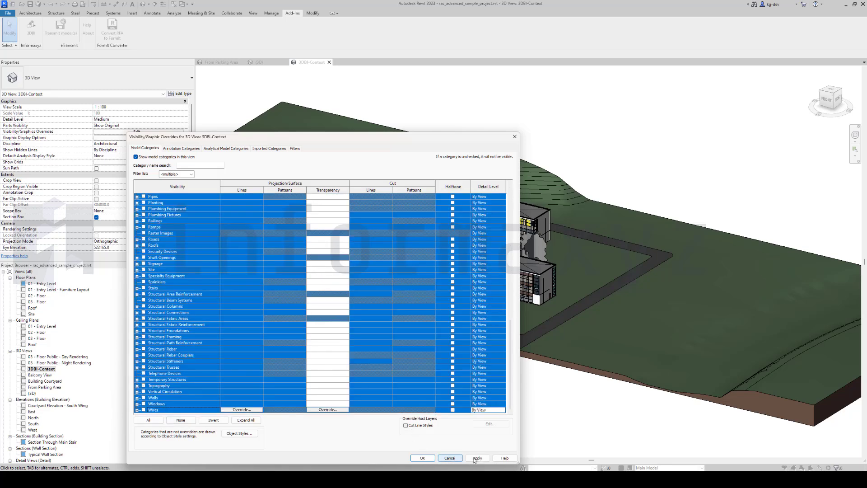
{"action": "left_click", "coordinate": [478, 458]}
{"action": "left_click", "coordinate": [144, 385]}
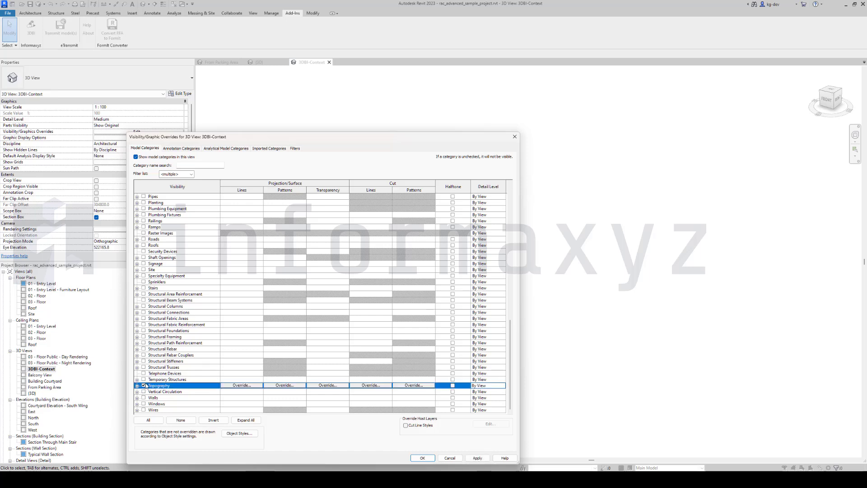
{"action": "left_click", "coordinate": [144, 270]}
{"action": "left_click", "coordinate": [144, 239]}
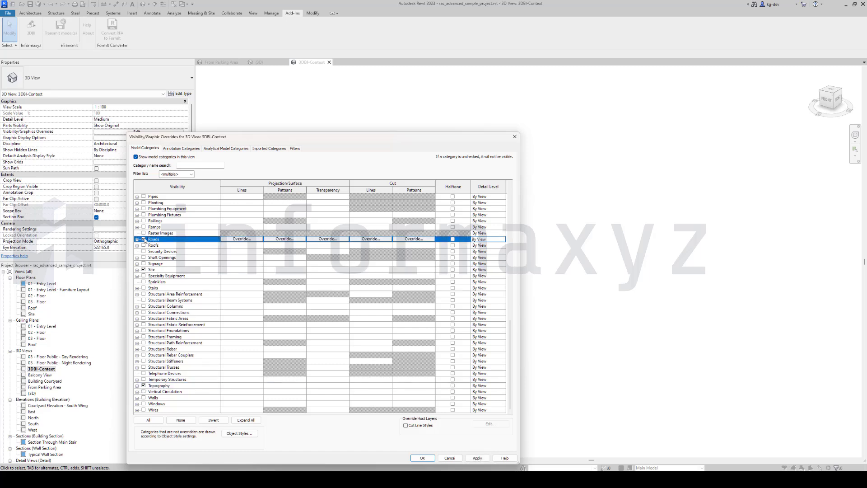
{"action": "scroll", "coordinate": [145, 235], "scroll_direction": "up", "scroll_amount": 2}
{"action": "left_click", "coordinate": [143, 227]}
{"action": "scroll", "coordinate": [144, 228], "scroll_direction": "up", "scroll_amount": 2}
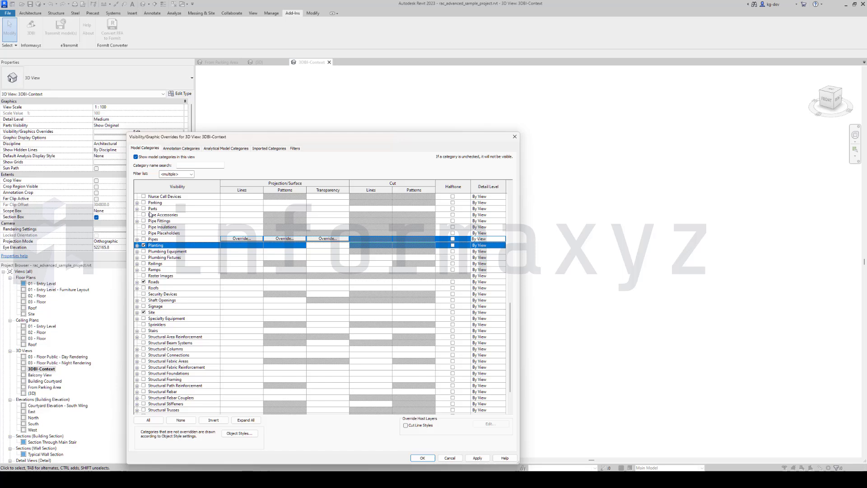
{"action": "left_click", "coordinate": [143, 203]}
{"action": "left_click", "coordinate": [478, 458]}
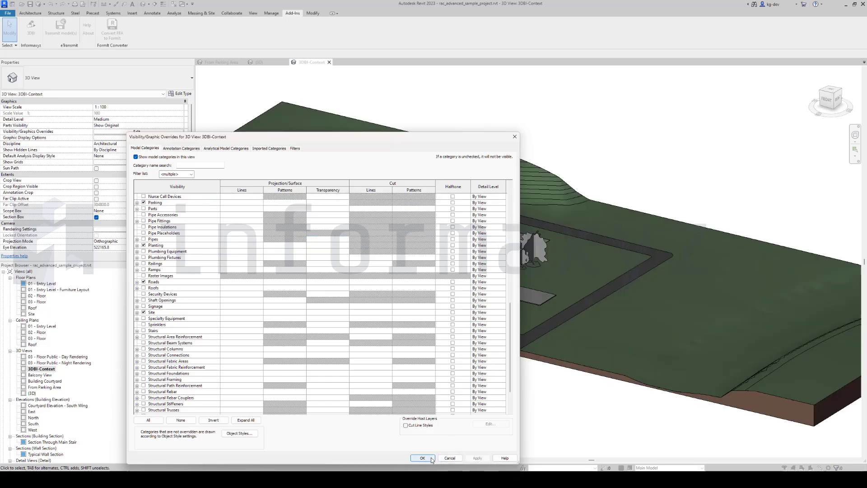
{"action": "left_click", "coordinate": [424, 458]}
Step: Hide Parking, Site and Topography in the {3D} view, then zoom to fit the building
{"action": "scroll", "coordinate": [443, 287], "scroll_direction": "up", "scroll_amount": 3}
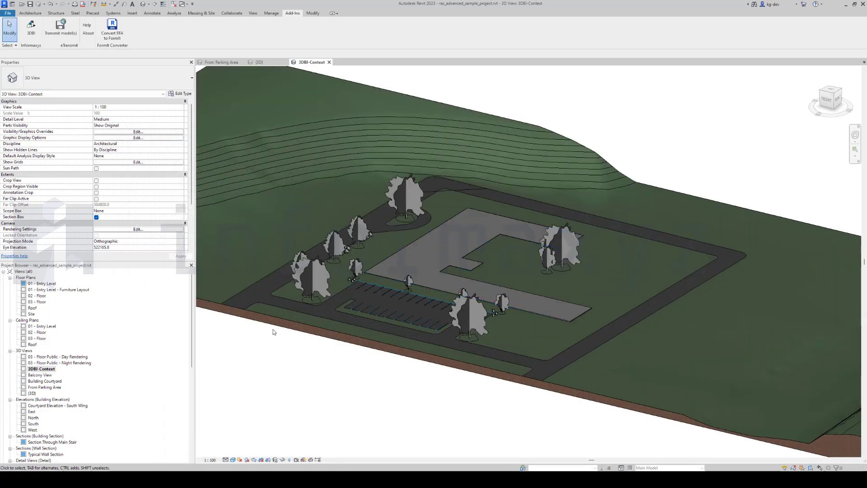
{"action": "double_click", "coordinate": [33, 393]}
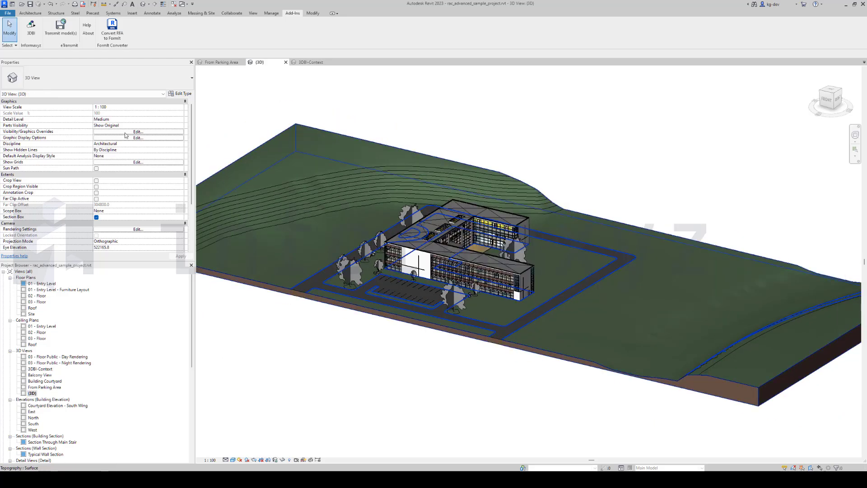
{"action": "left_click", "coordinate": [126, 133]}
{"action": "scroll", "coordinate": [150, 299], "scroll_direction": "down", "scroll_amount": 8}
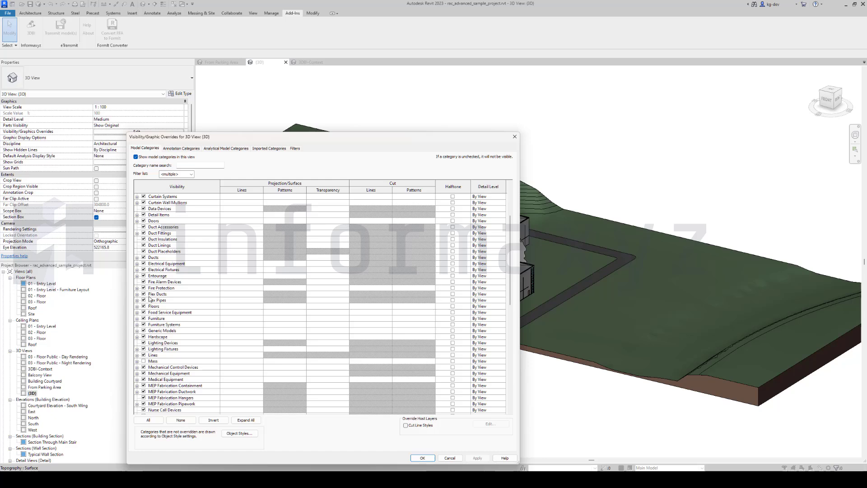
{"action": "scroll", "coordinate": [149, 299], "scroll_direction": "down", "scroll_amount": 5}
{"action": "left_click", "coordinate": [144, 380]}
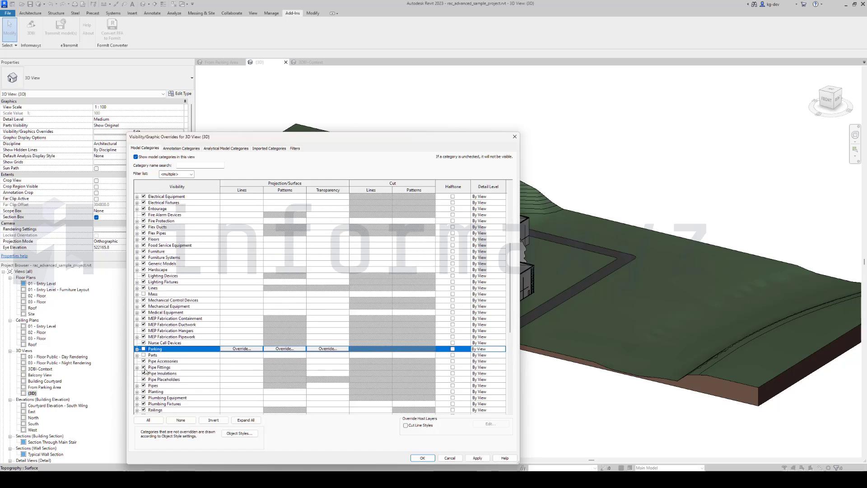
{"action": "scroll", "coordinate": [149, 371], "scroll_direction": "down", "scroll_amount": 5}
{"action": "left_click", "coordinate": [144, 359]}
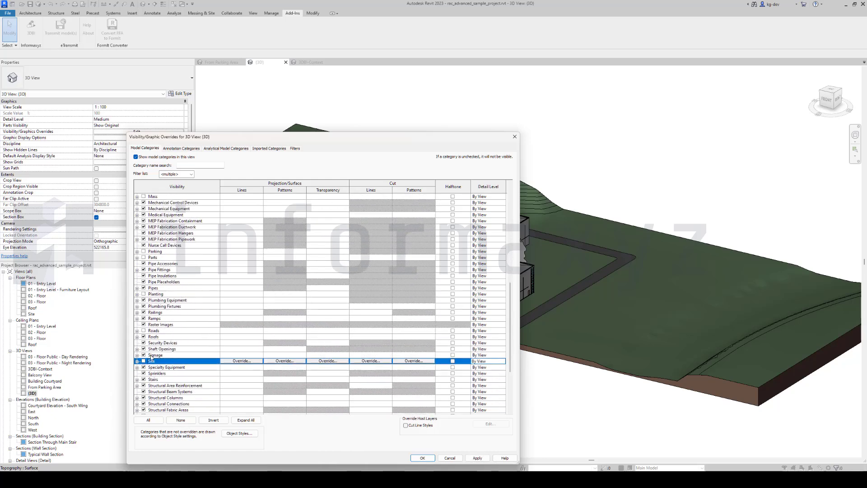
{"action": "scroll", "coordinate": [151, 358], "scroll_direction": "down", "scroll_amount": 5}
{"action": "left_click", "coordinate": [144, 386]}
{"action": "left_click", "coordinate": [477, 458]}
{"action": "left_click", "coordinate": [422, 457]}
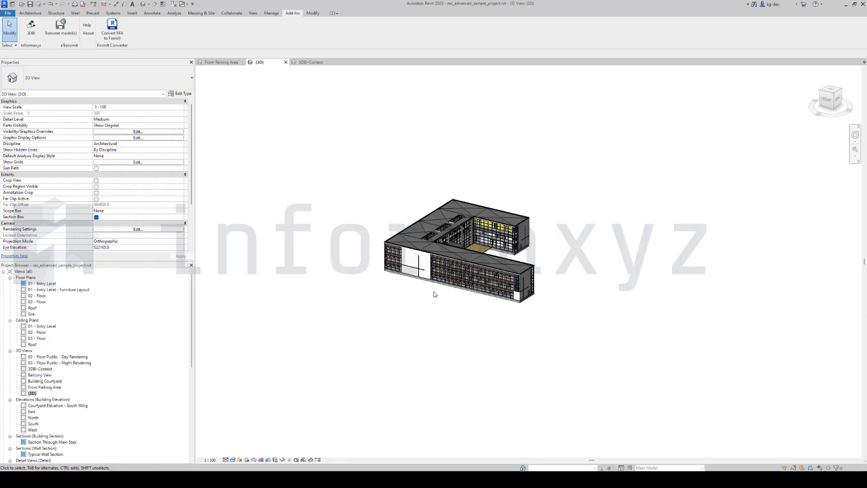
{"action": "key", "text": "z"}
{"action": "key", "text": "f"}
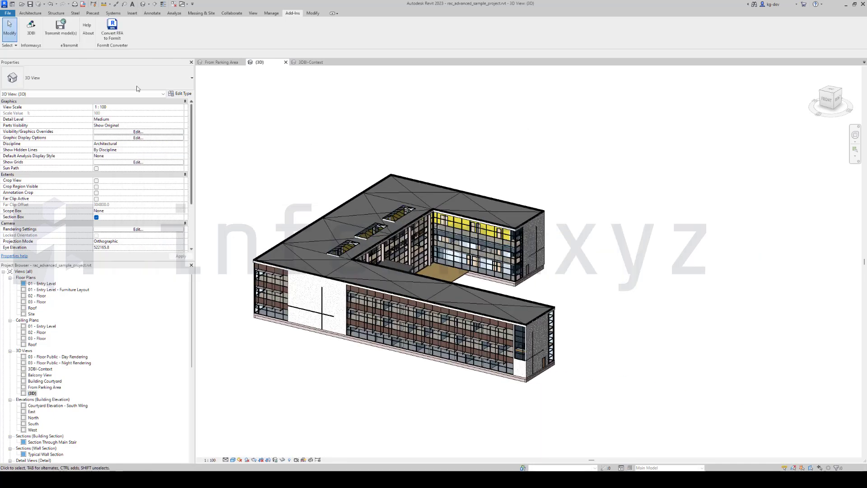
Step: In the 3DBI export window, make 3DBI-Context the current view and tick Export Context
{"action": "left_click", "coordinate": [31, 27]}
{"action": "left_click_drag", "start_coordinate": [536, 173], "coordinate": [575, 147]}
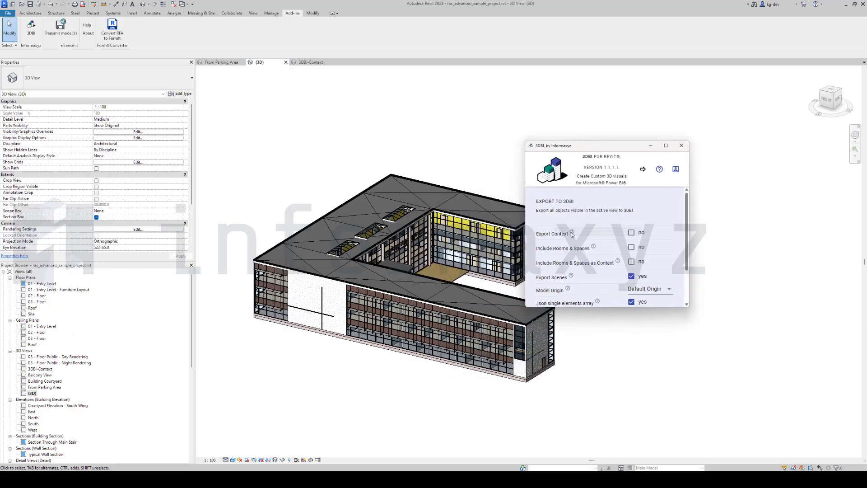
{"action": "mouse_move", "coordinate": [574, 232]}
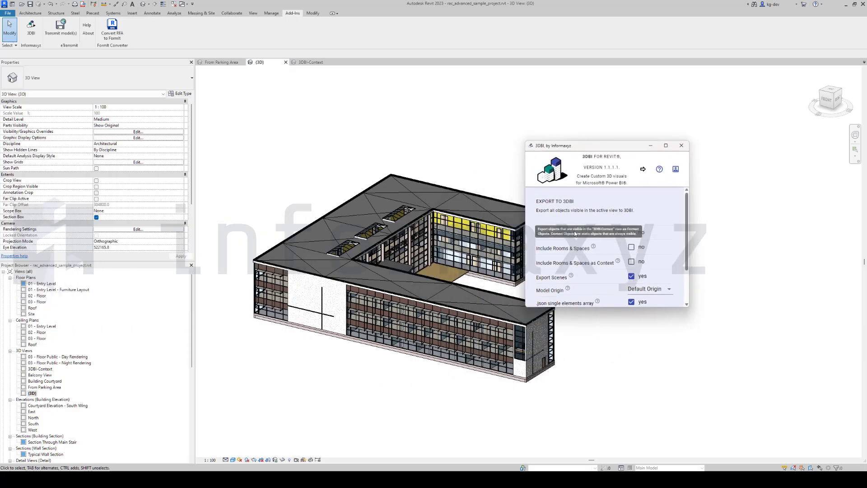
{"action": "left_click", "coordinate": [43, 370]}
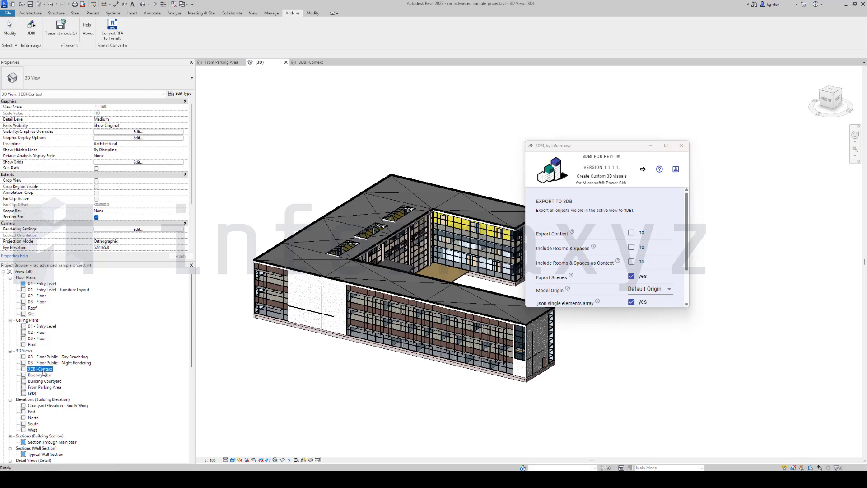
{"action": "left_click", "coordinate": [631, 232]}
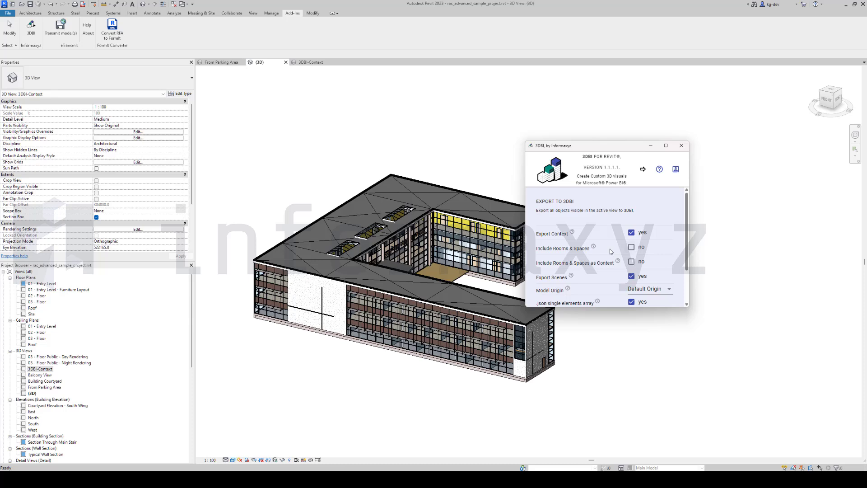
{"action": "scroll", "coordinate": [623, 248], "scroll_direction": "down", "scroll_amount": 2}
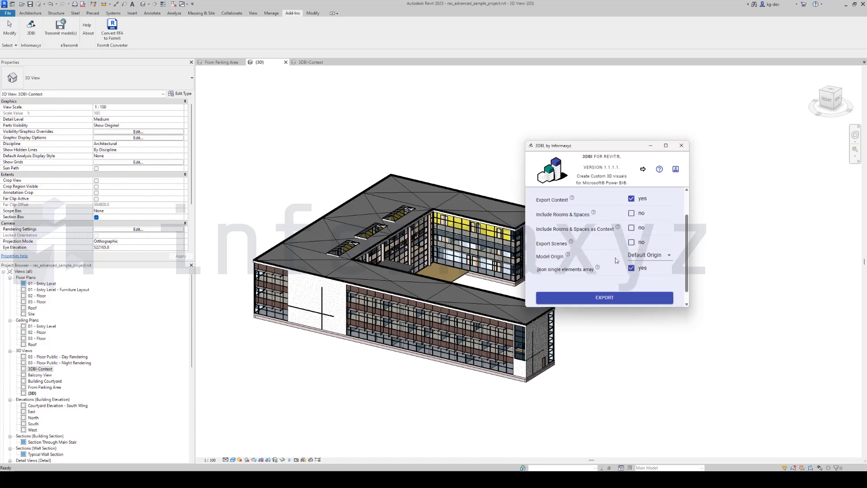
Step: Export the view to a 3DBI file named model
{"action": "left_click", "coordinate": [618, 302]}
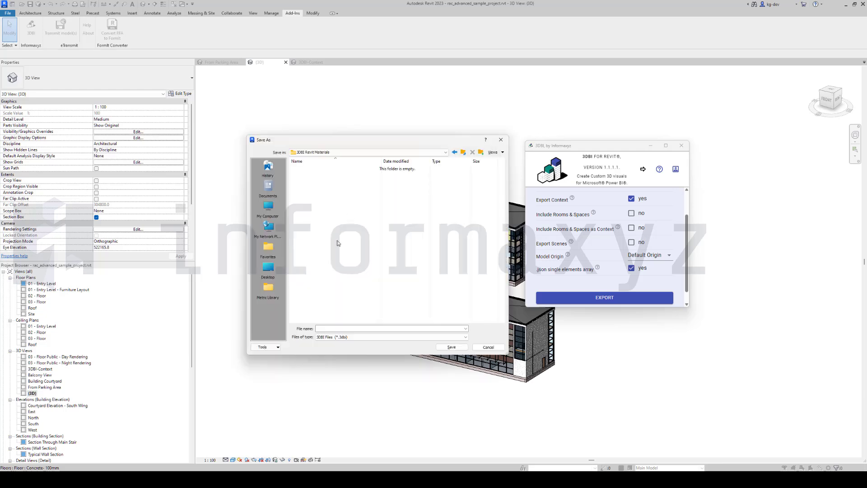
{"action": "left_click", "coordinate": [342, 328]}
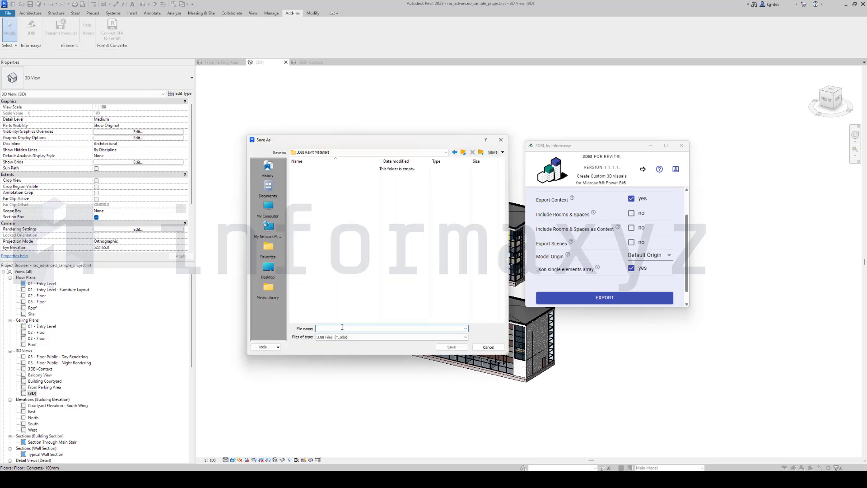
{"action": "type", "text": "model"}
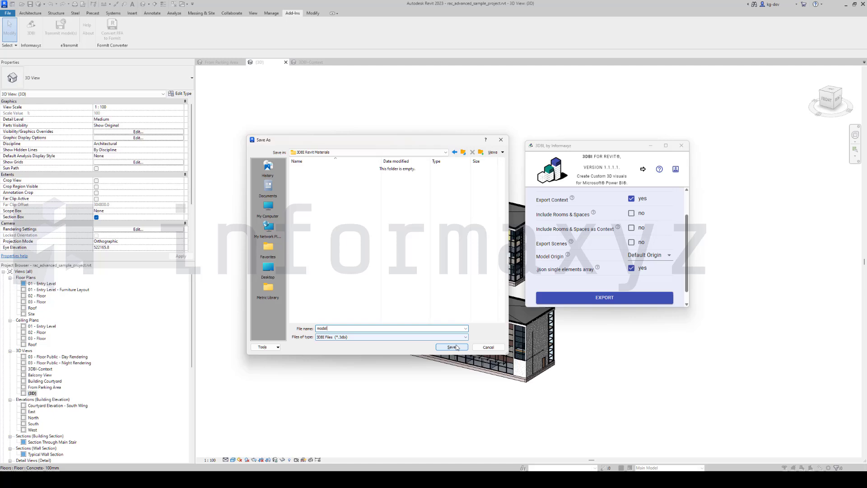
{"action": "left_click", "coordinate": [455, 347]}
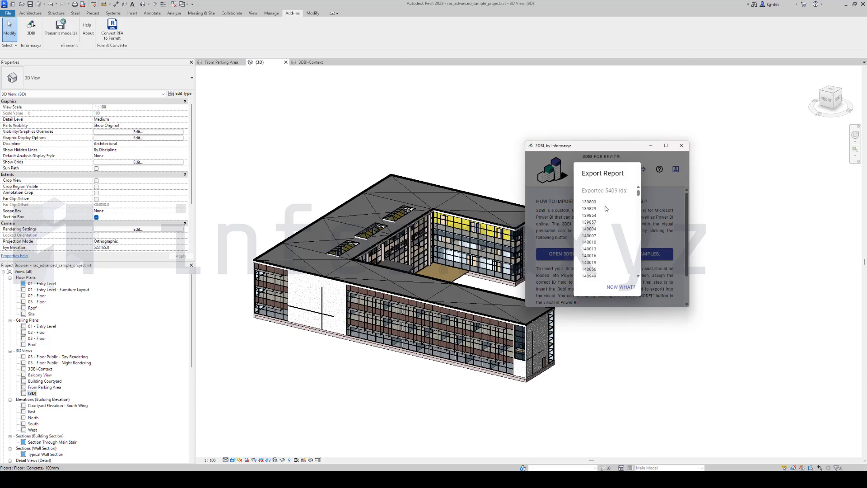
Step: Close the export report and open the folder holding model.3dbi and model_data.json
{"action": "scroll", "coordinate": [607, 208], "scroll_direction": "down", "scroll_amount": 5}
{"action": "left_click", "coordinate": [620, 287]}
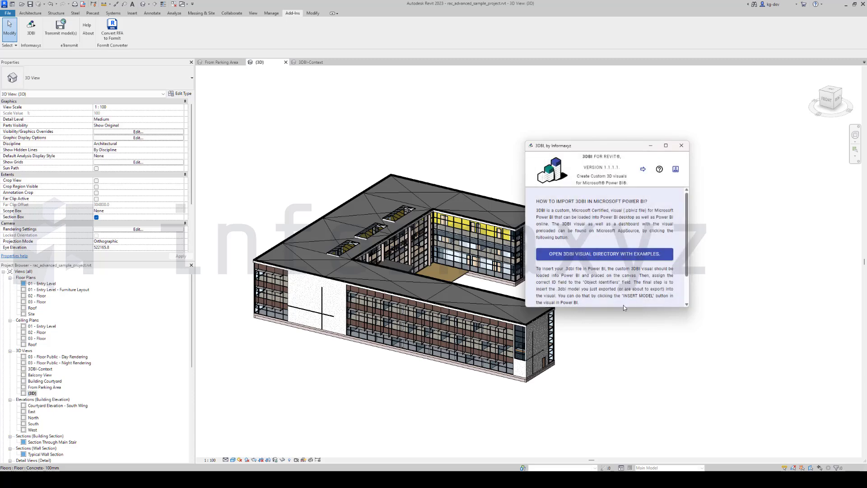
{"action": "left_click_drag", "start_coordinate": [624, 307], "coordinate": [633, 352]}
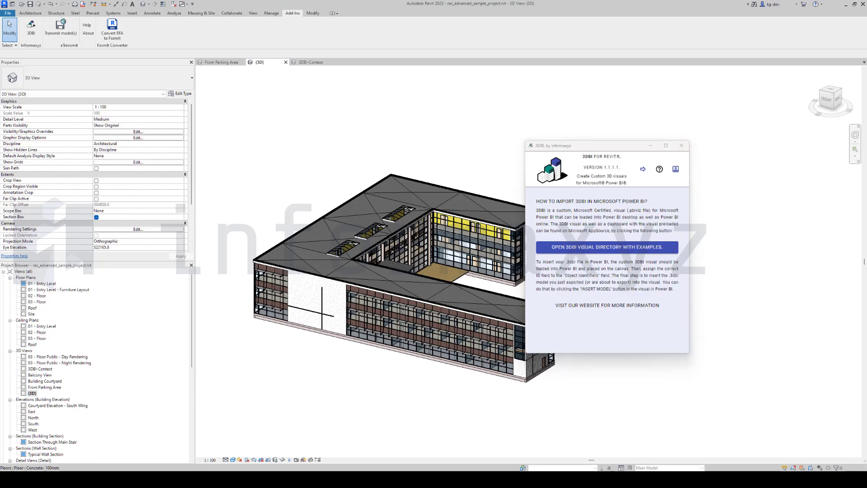
{"action": "left_click", "coordinate": [643, 169]}
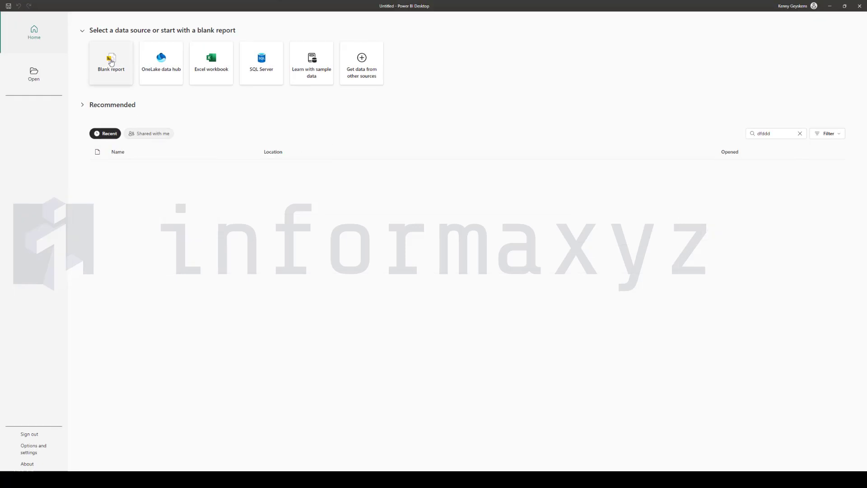
Step: Start a blank report and load model_data.json through the JSON connector
{"action": "left_click", "coordinate": [99, 80]}
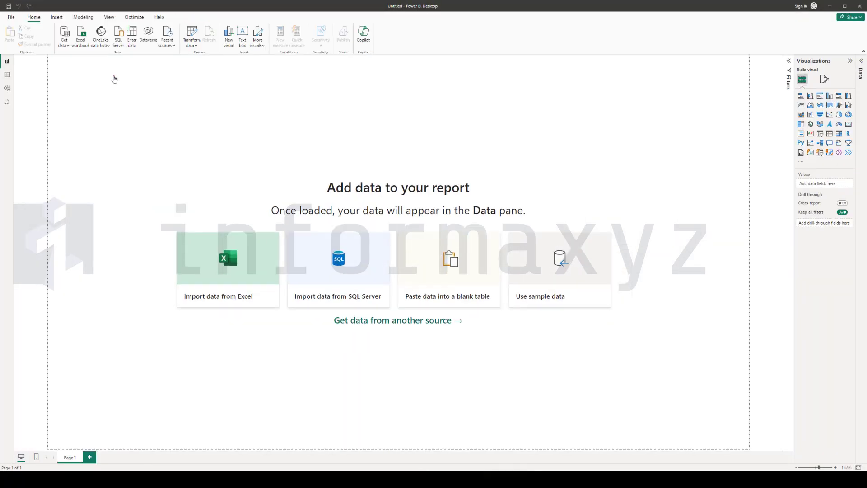
{"action": "left_click", "coordinate": [395, 321]}
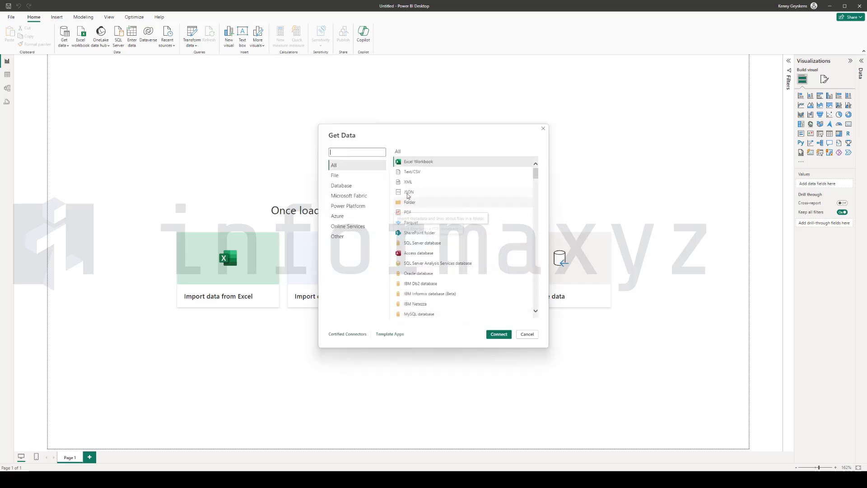
{"action": "left_click", "coordinate": [409, 192]}
{"action": "left_click", "coordinate": [502, 336]}
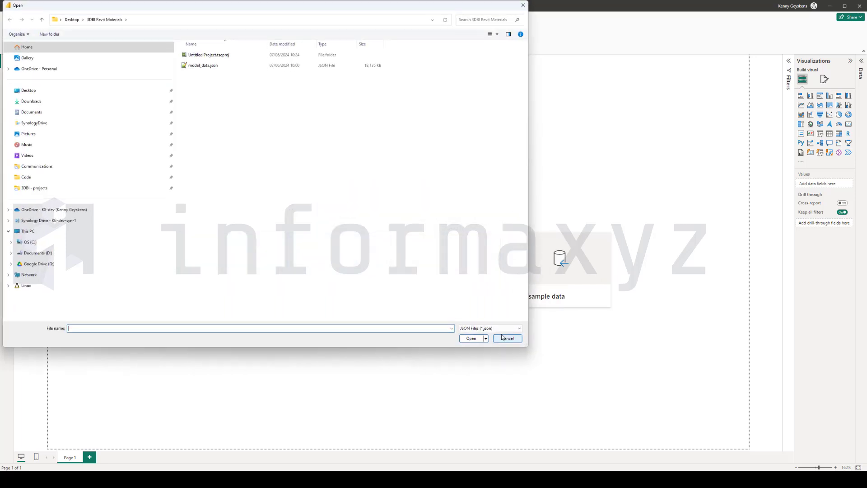
{"action": "left_click", "coordinate": [212, 66]}
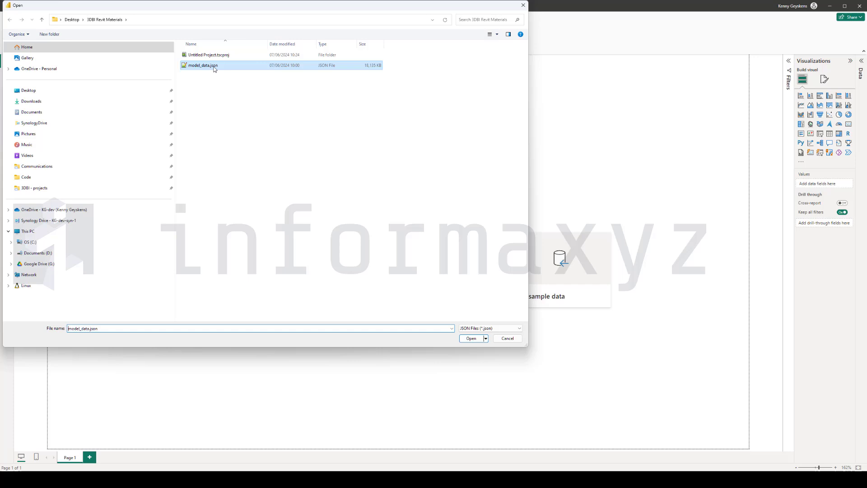
{"action": "left_click", "coordinate": [470, 339]}
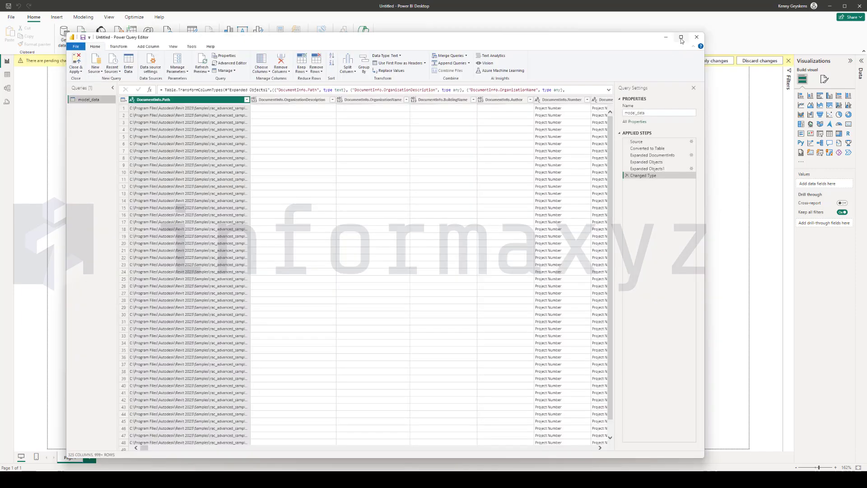
Step: Delete every applied step after Source in the model_data query
{"action": "left_click", "coordinate": [681, 37]}
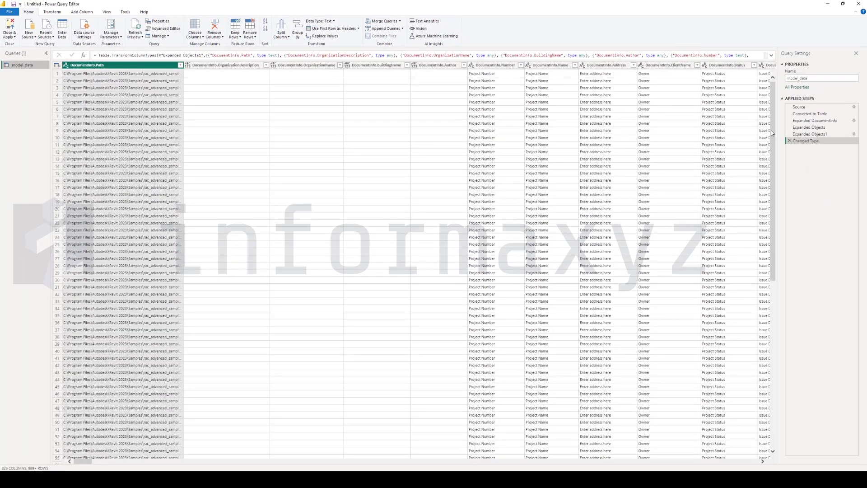
{"action": "left_click", "coordinate": [790, 140]}
{"action": "left_click", "coordinate": [790, 134]}
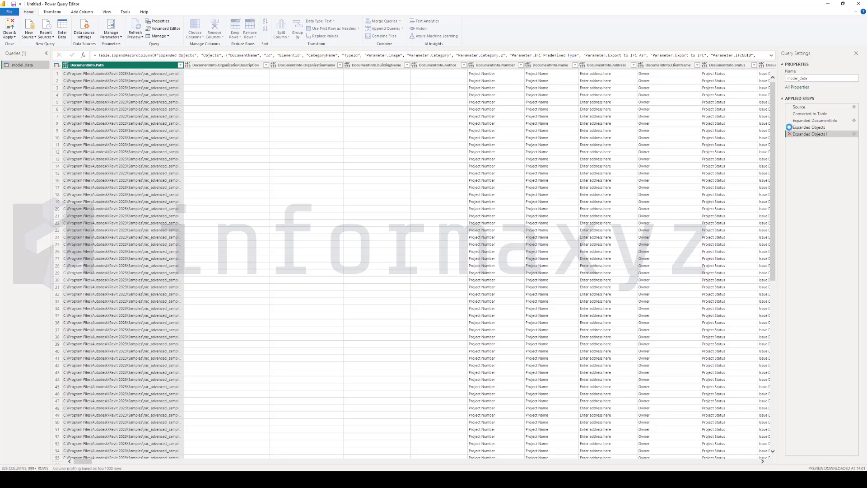
{"action": "left_click", "coordinate": [789, 127]}
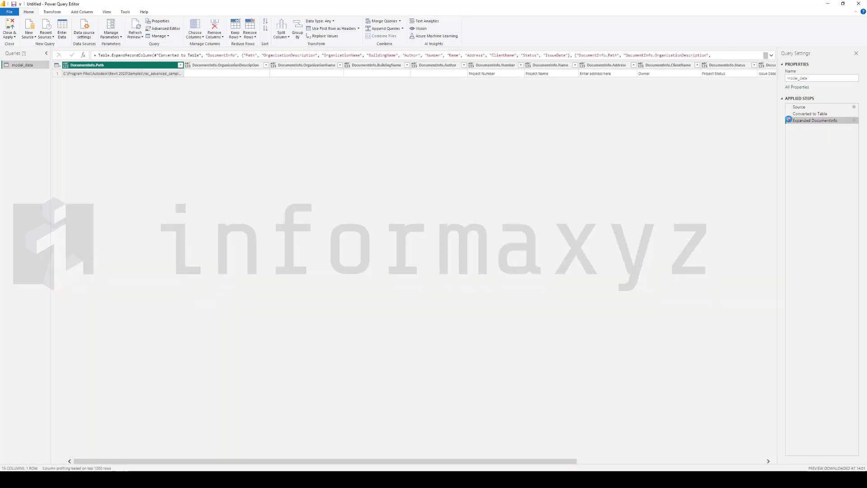
{"action": "left_click", "coordinate": [789, 120]}
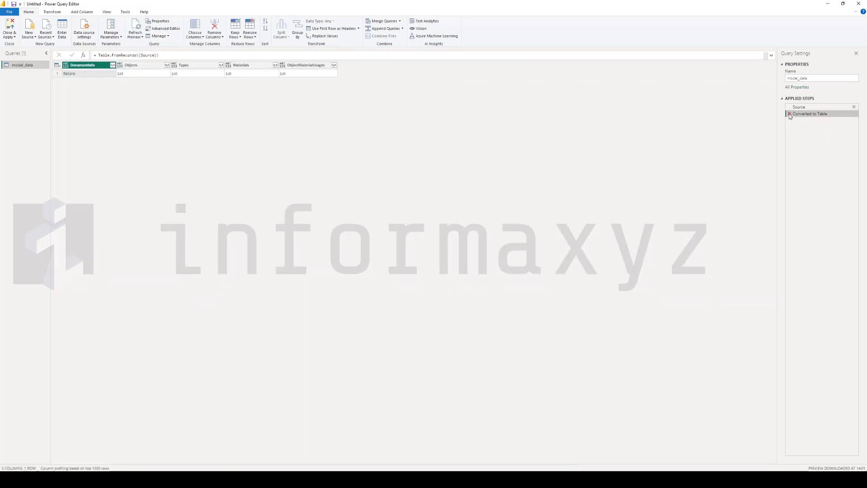
{"action": "left_click", "coordinate": [789, 113]}
Step: Rename the model_data query to root
{"action": "right_click", "coordinate": [34, 66]}
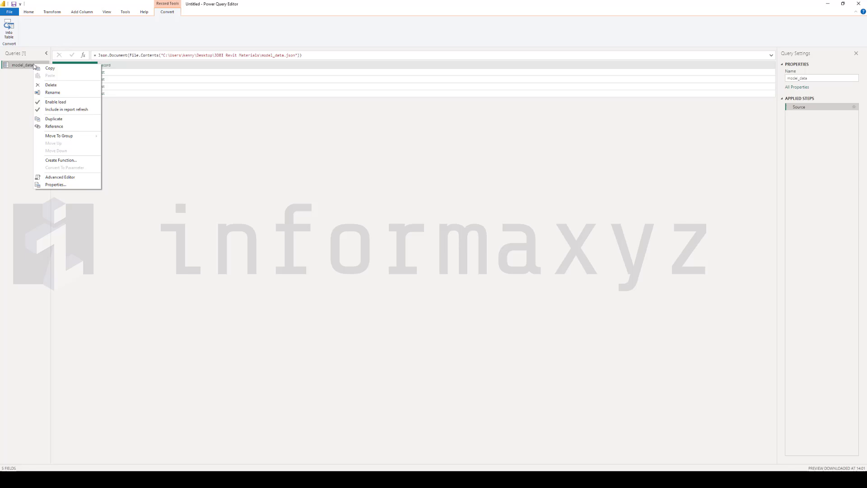
{"action": "left_click", "coordinate": [56, 93]}
{"action": "type", "text": "root"}
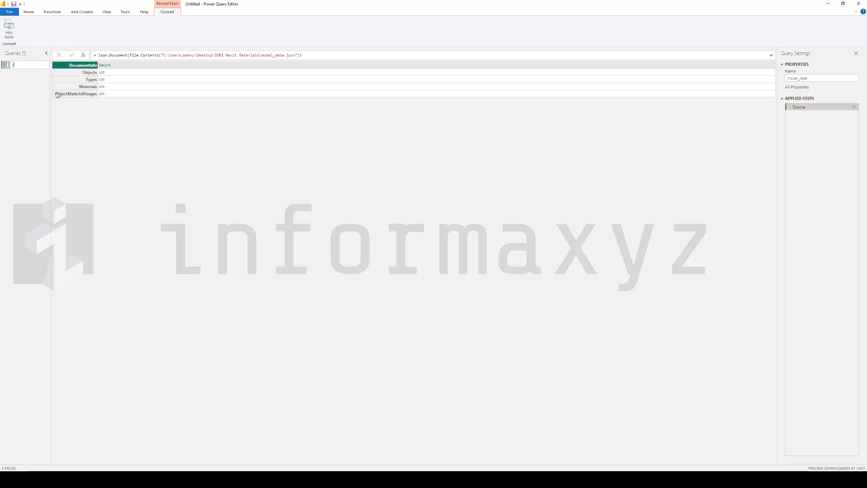
{"action": "key", "text": "Return"}
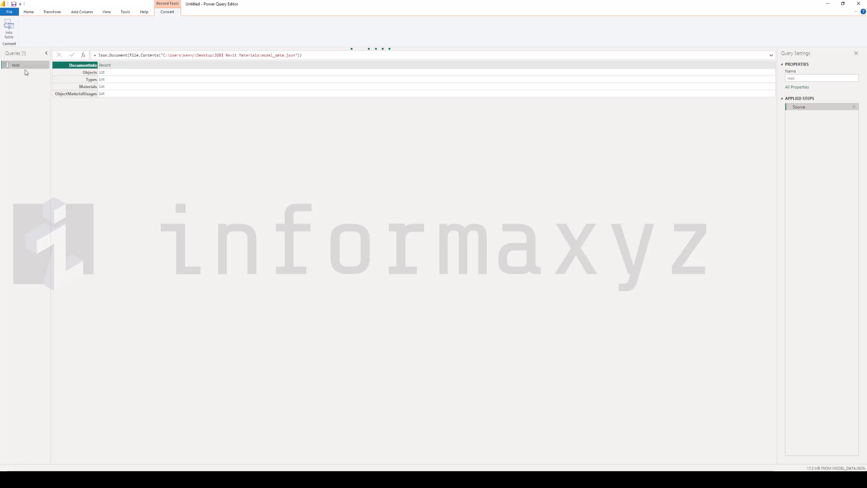
{"action": "right_click", "coordinate": [21, 69]}
Step: Add a second query from root and name it objects
{"action": "left_click", "coordinate": [49, 127]}
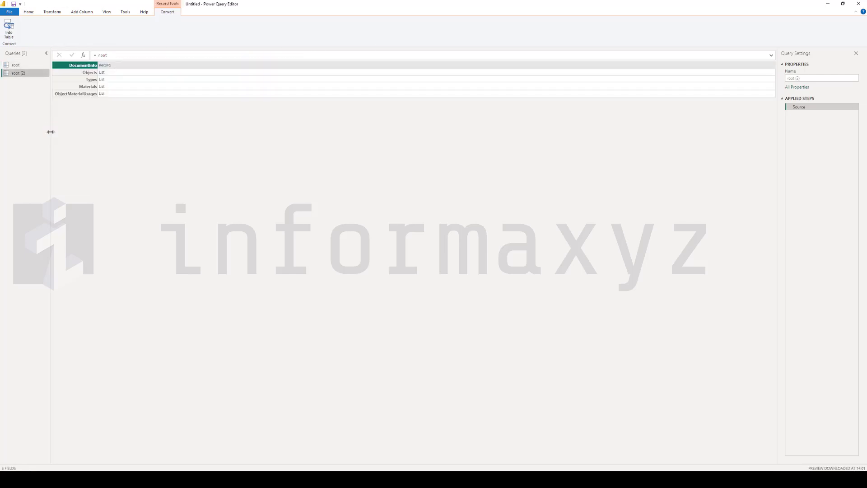
{"action": "right_click", "coordinate": [26, 78]}
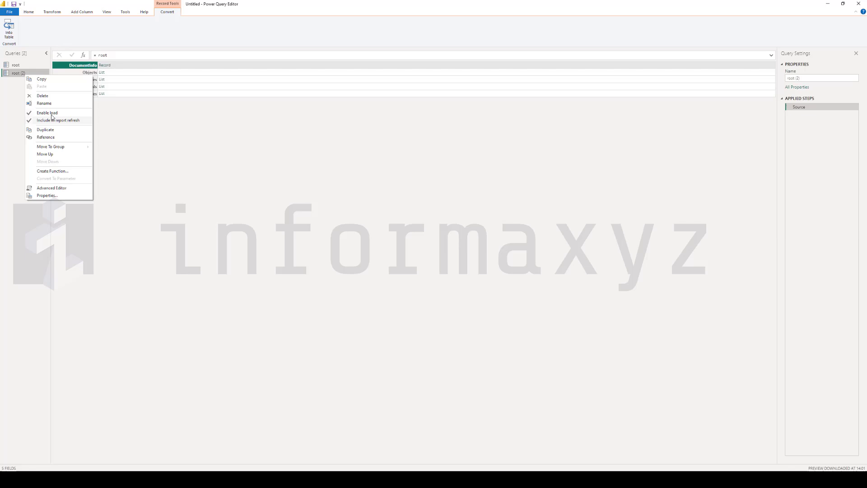
{"action": "left_click", "coordinate": [50, 105]}
{"action": "type", "text": "objects"}
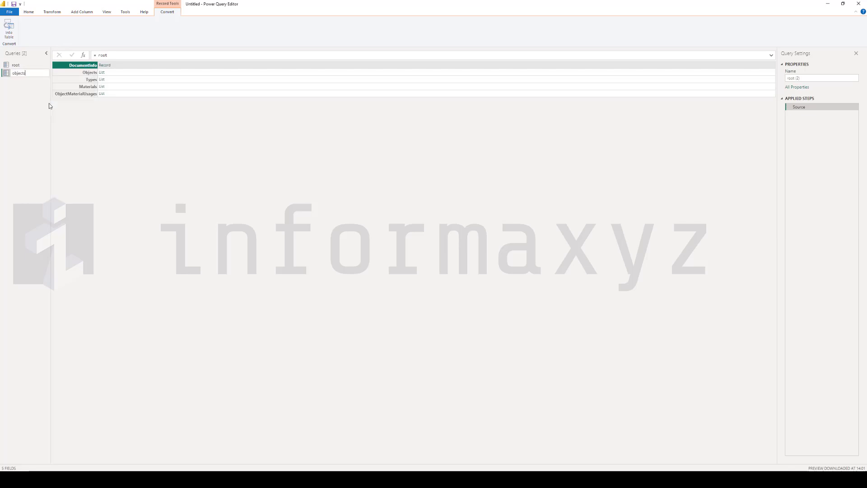
{"action": "key", "text": "Return"}
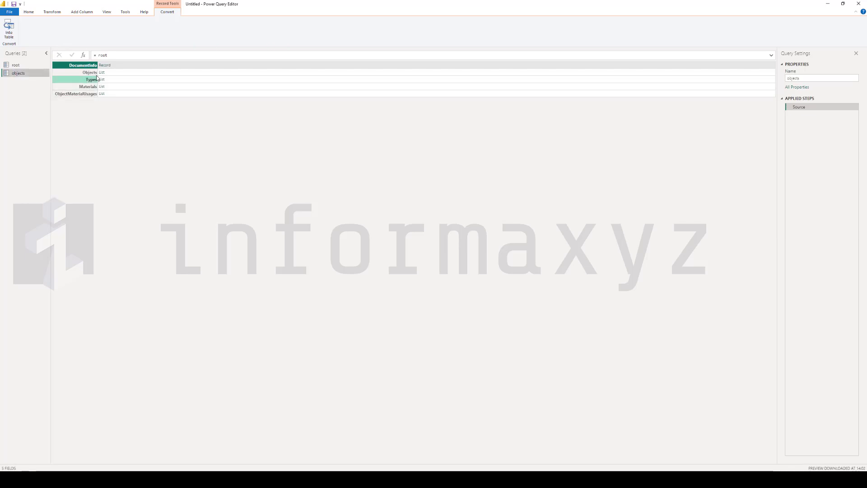
Step: Convert the Objects list into a table
{"action": "left_click", "coordinate": [101, 72]}
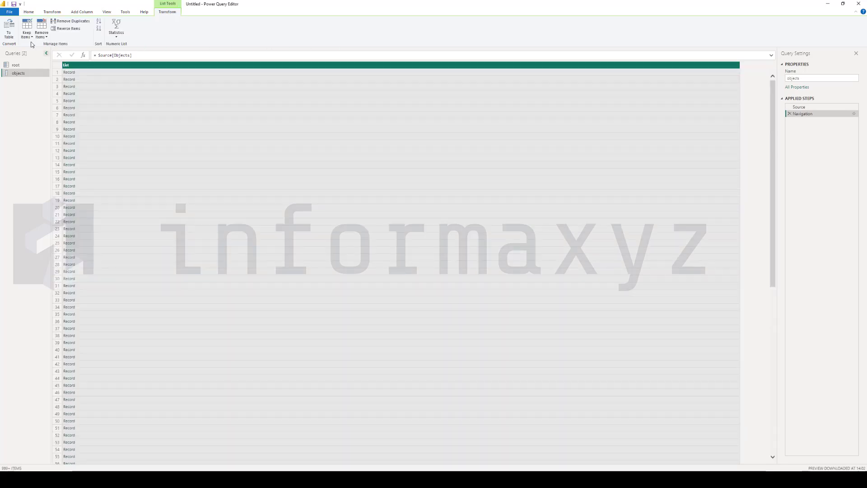
{"action": "left_click", "coordinate": [16, 31]}
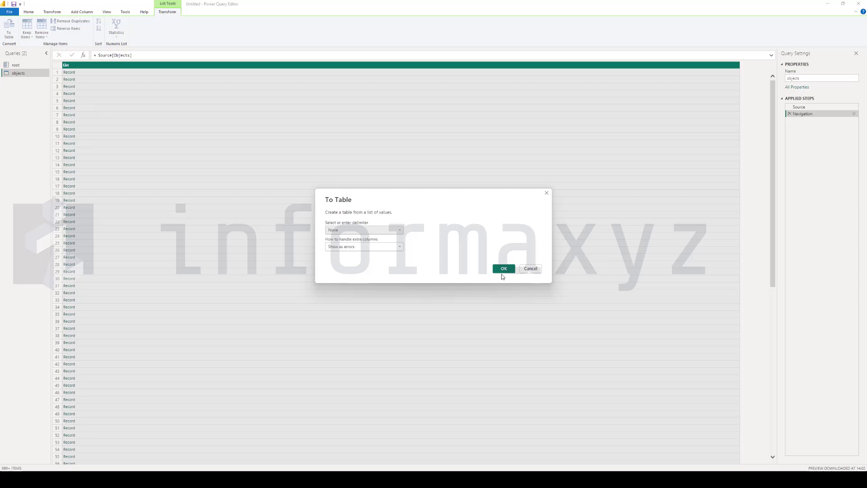
{"action": "left_click", "coordinate": [501, 268]}
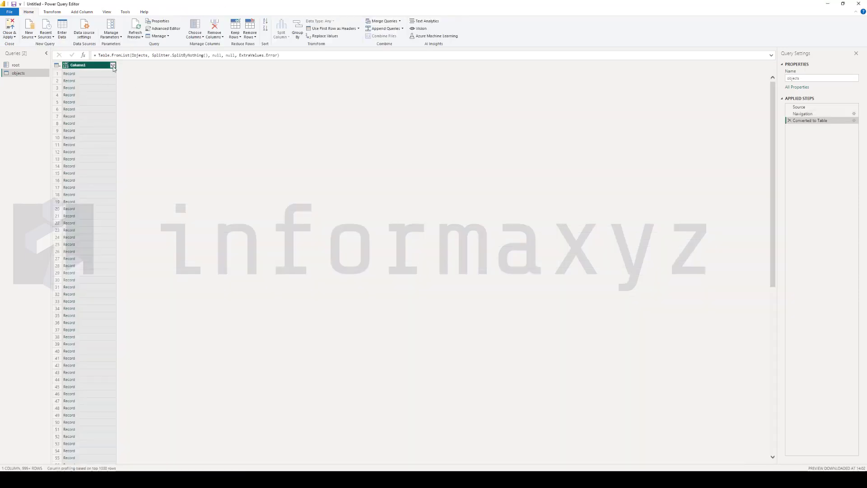
Step: Expand Column1 without prefixes into only Id, CategoryName and Property.Name
{"action": "left_click", "coordinate": [113, 66]}
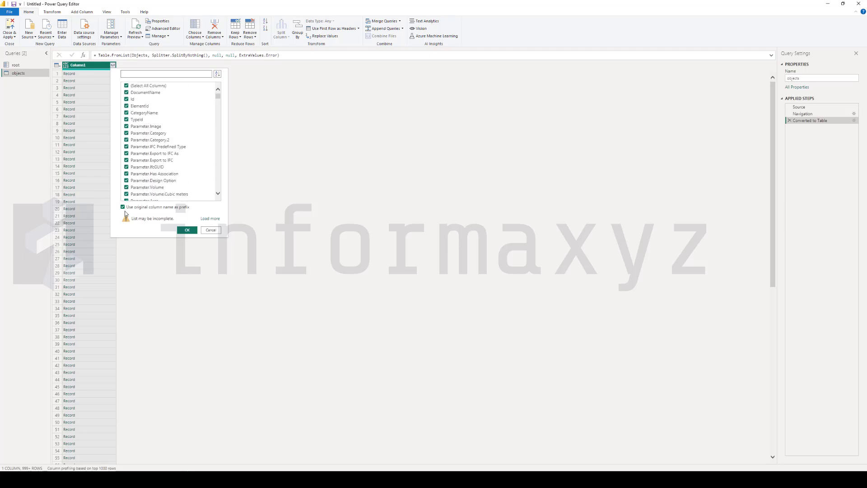
{"action": "left_click", "coordinate": [123, 206]}
{"action": "left_click", "coordinate": [127, 86]}
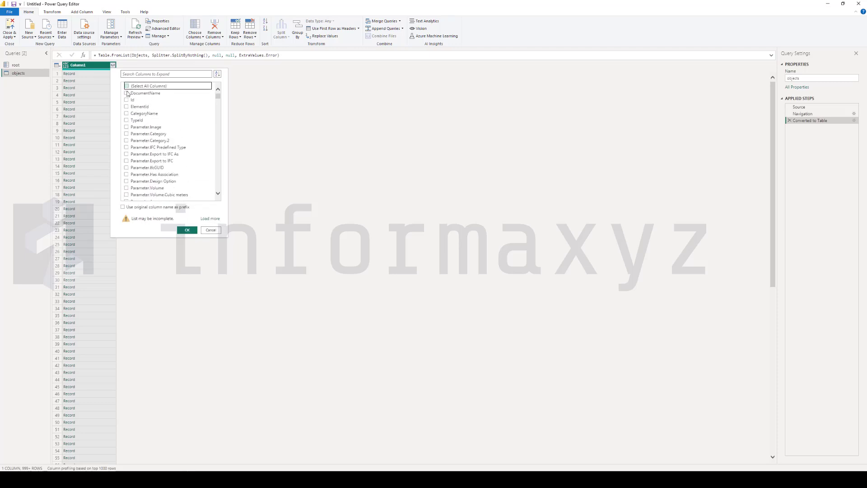
{"action": "left_click", "coordinate": [127, 99]}
{"action": "left_click", "coordinate": [127, 114]}
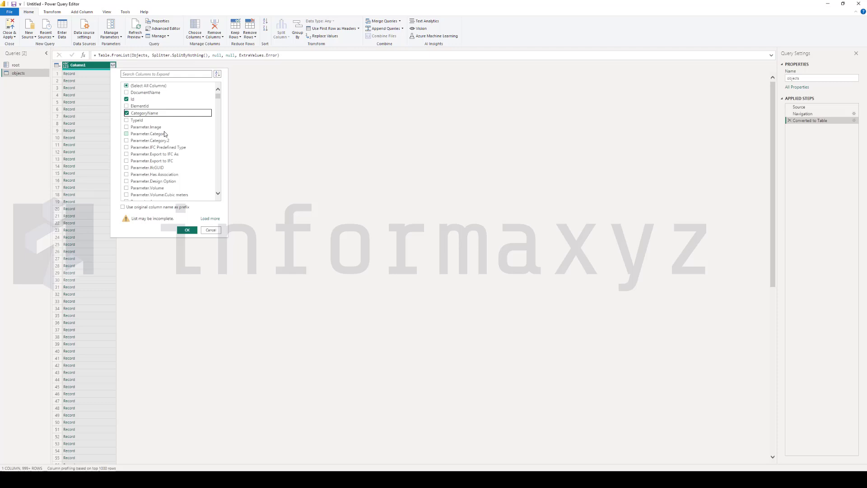
{"action": "left_click", "coordinate": [155, 74]}
{"action": "type", "text": "nam"}
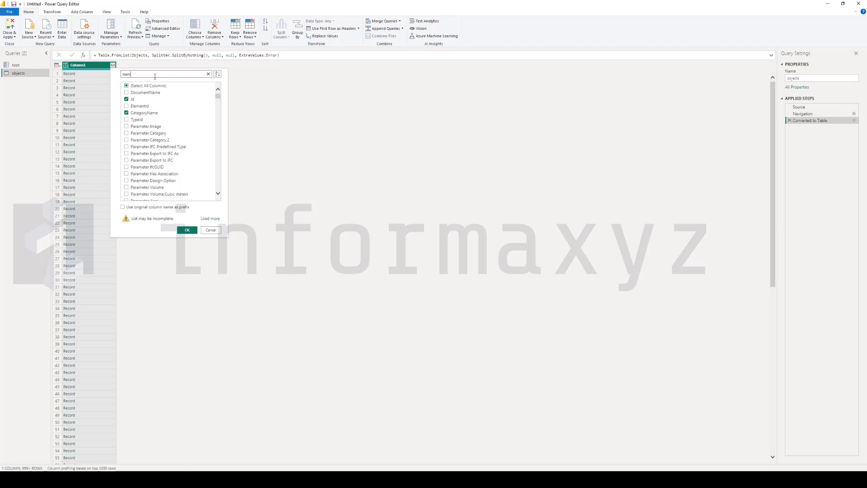
{"action": "type", "text": "e"}
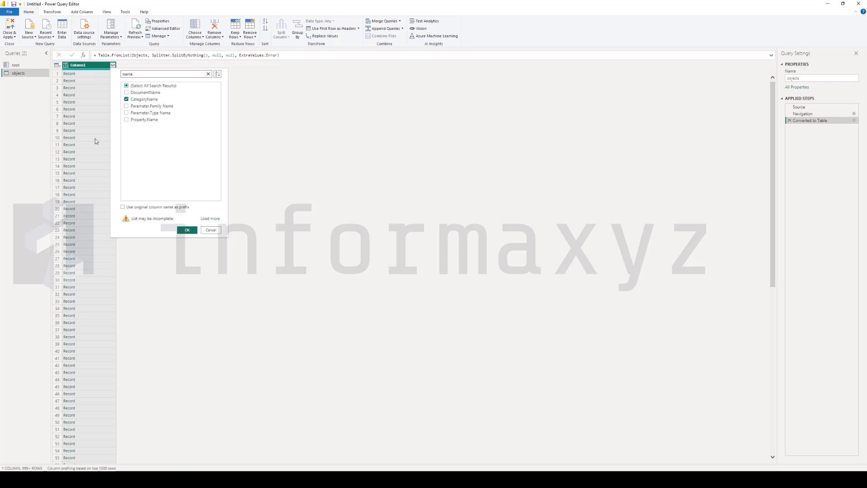
{"action": "left_click", "coordinate": [127, 121]}
{"action": "left_click", "coordinate": [208, 74]}
{"action": "left_click", "coordinate": [193, 232]}
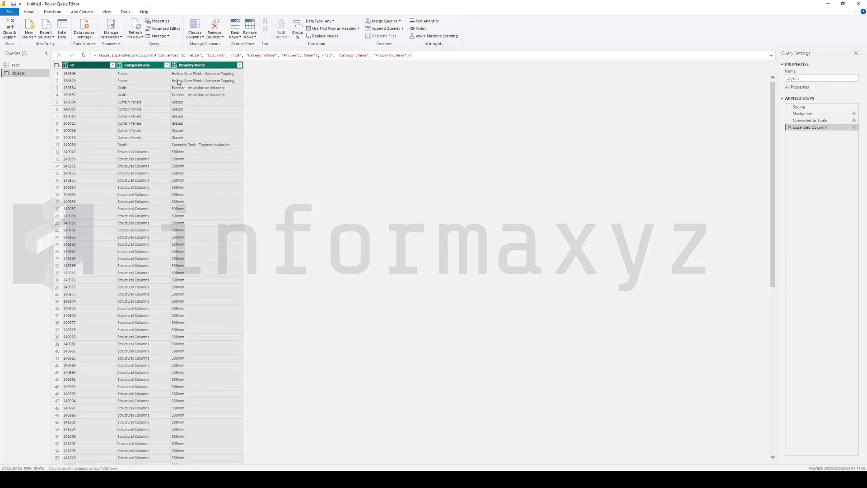
Step: Add a query referencing root and name it materials
{"action": "right_click", "coordinate": [21, 66]}
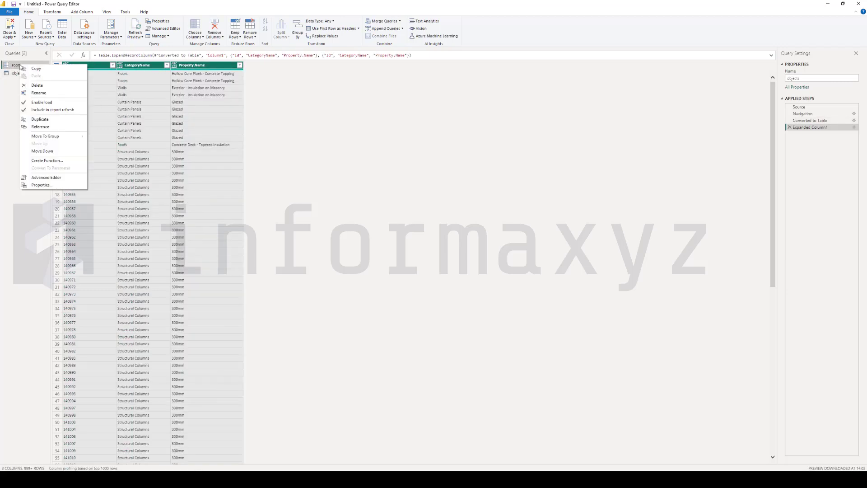
{"action": "left_click", "coordinate": [40, 126]}
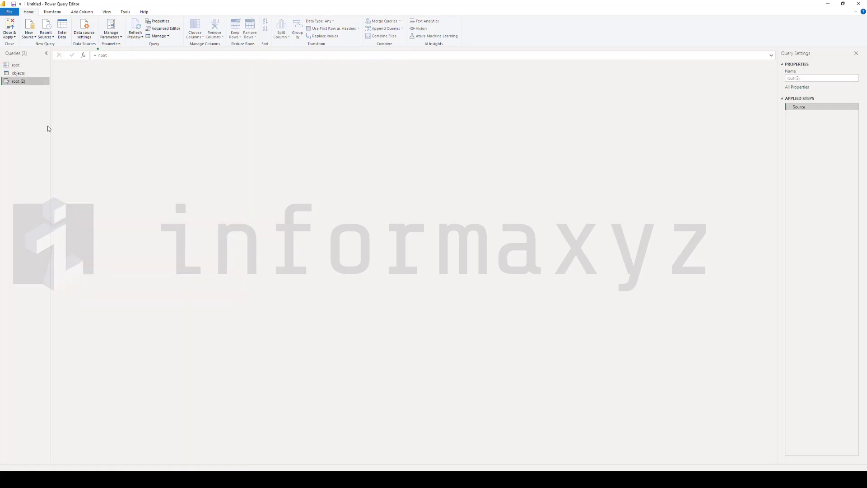
{"action": "right_click", "coordinate": [13, 81]}
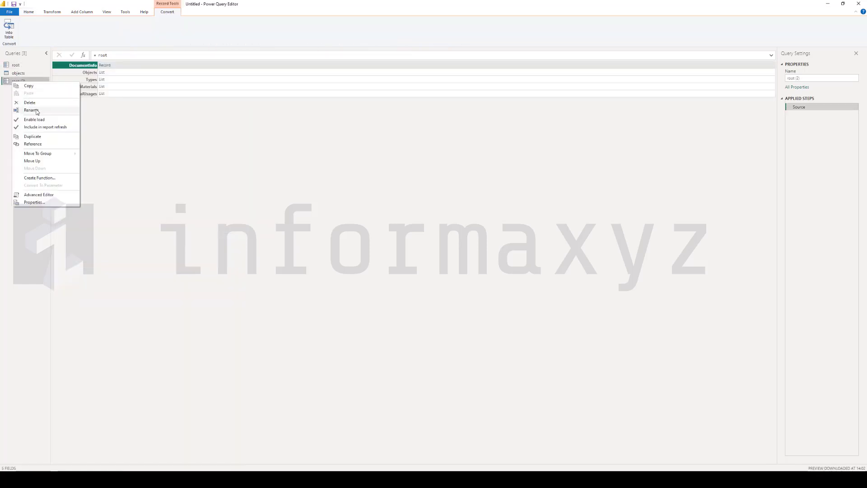
{"action": "left_click", "coordinate": [31, 110]}
{"action": "type", "text": "materials"}
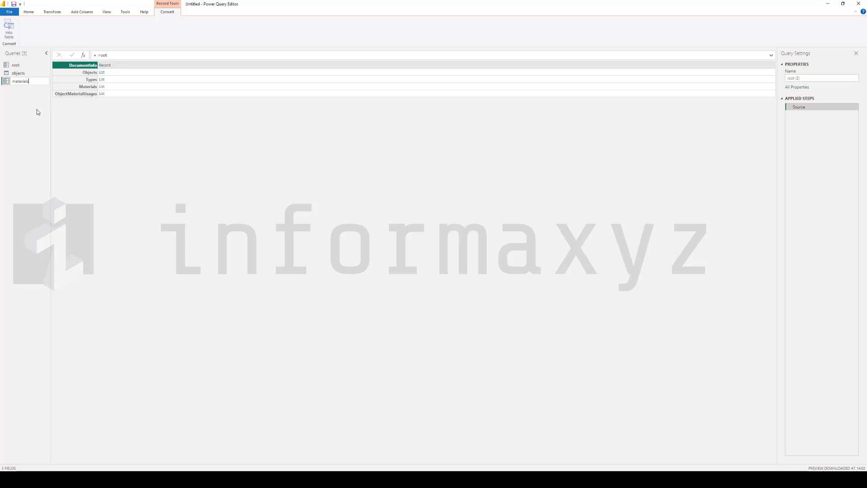
{"action": "key", "text": "Return"}
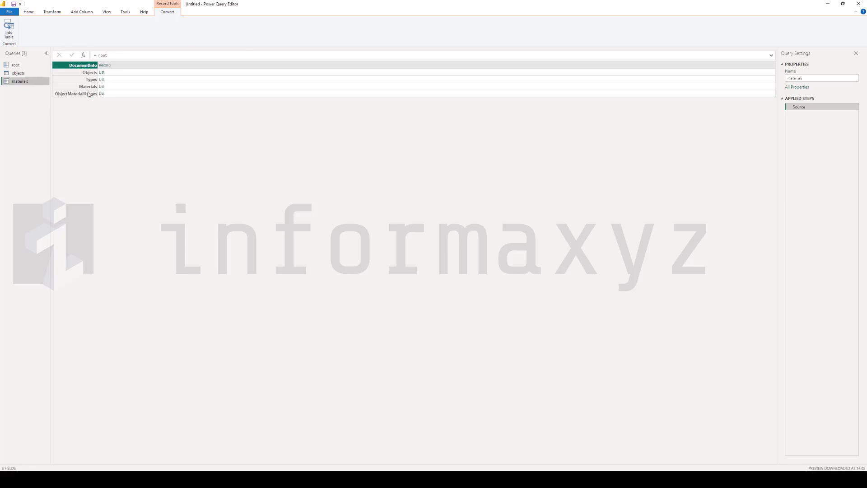
Step: Convert the Materials list into a table
{"action": "left_click", "coordinate": [100, 87]}
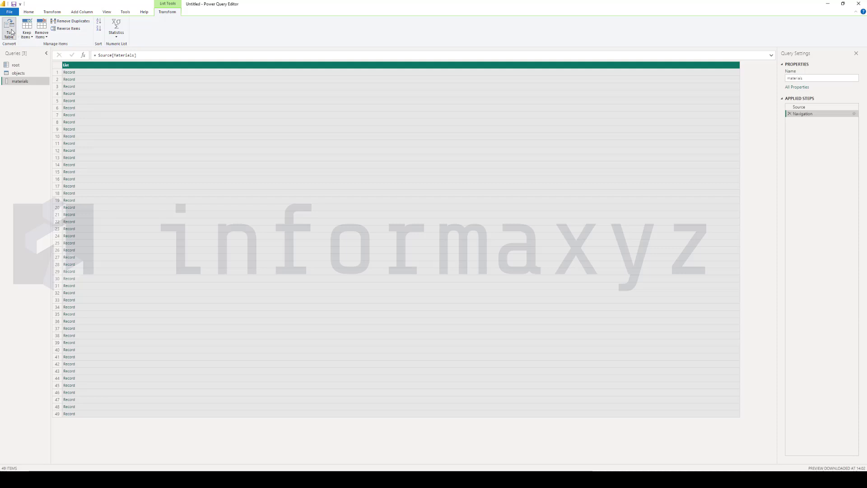
{"action": "left_click", "coordinate": [13, 32]}
{"action": "left_click", "coordinate": [504, 268]}
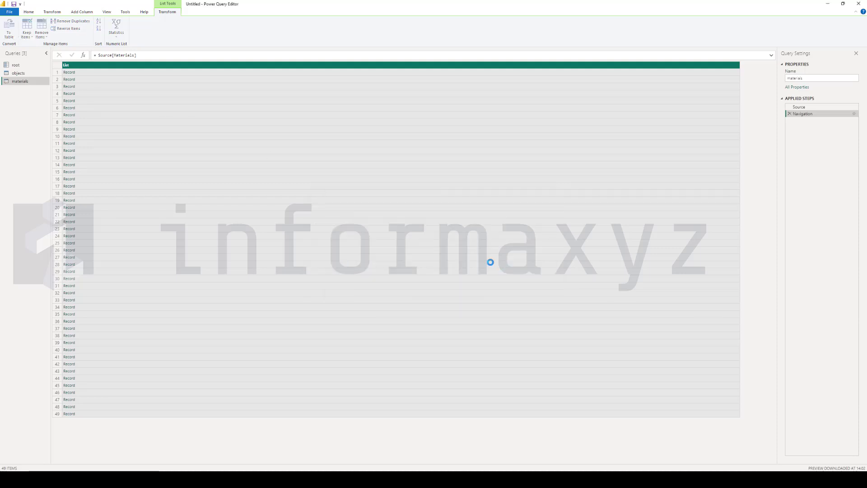
Step: Expand Column1 into only the Id and Name columns
{"action": "left_click", "coordinate": [113, 65]}
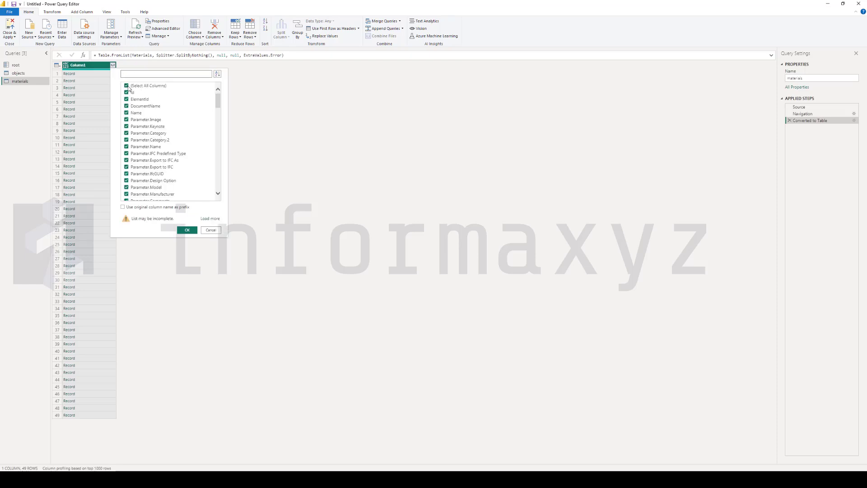
{"action": "left_click", "coordinate": [127, 86]}
{"action": "left_click", "coordinate": [127, 93]}
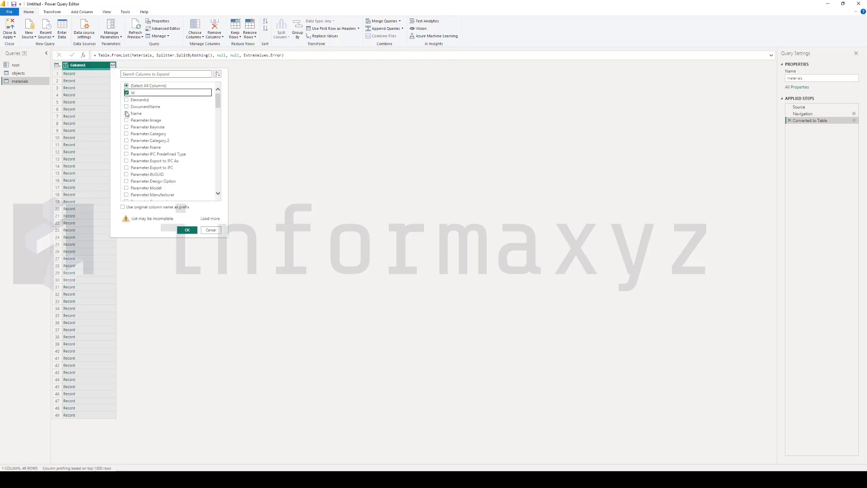
{"action": "left_click", "coordinate": [126, 114]}
{"action": "scroll", "coordinate": [156, 118], "scroll_direction": "down", "scroll_amount": 8}
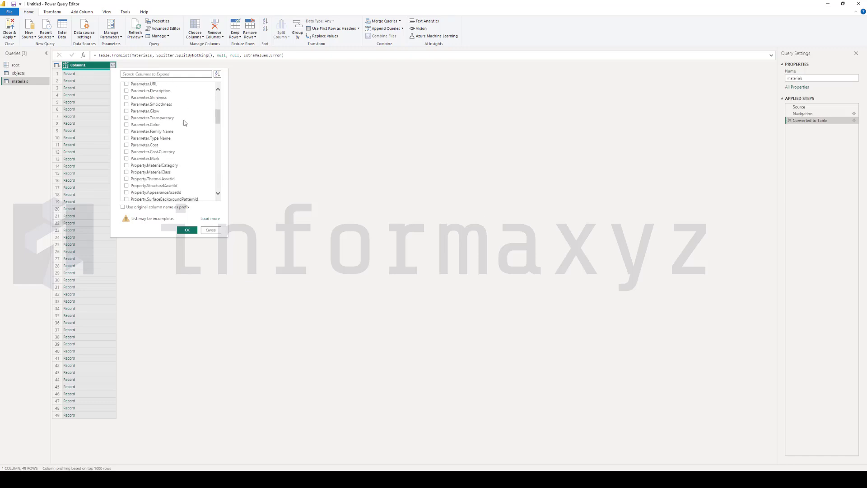
{"action": "scroll", "coordinate": [184, 123], "scroll_direction": "down", "scroll_amount": 10}
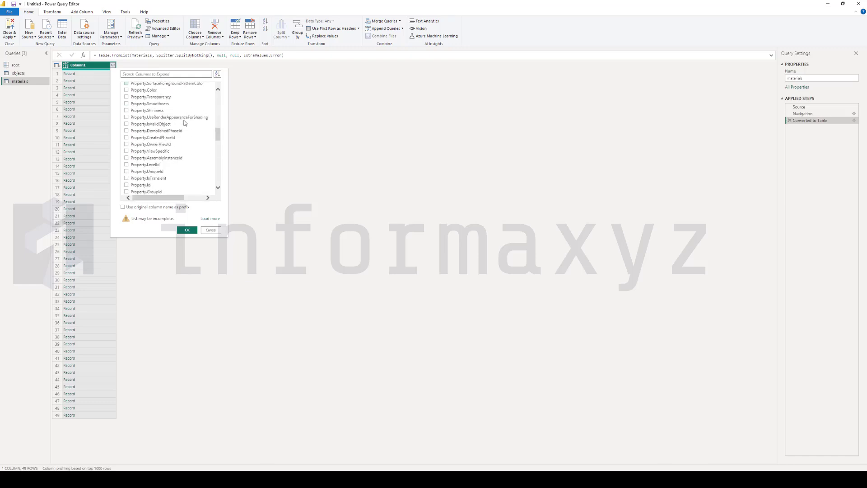
{"action": "scroll", "coordinate": [184, 123], "scroll_direction": "down", "scroll_amount": 10}
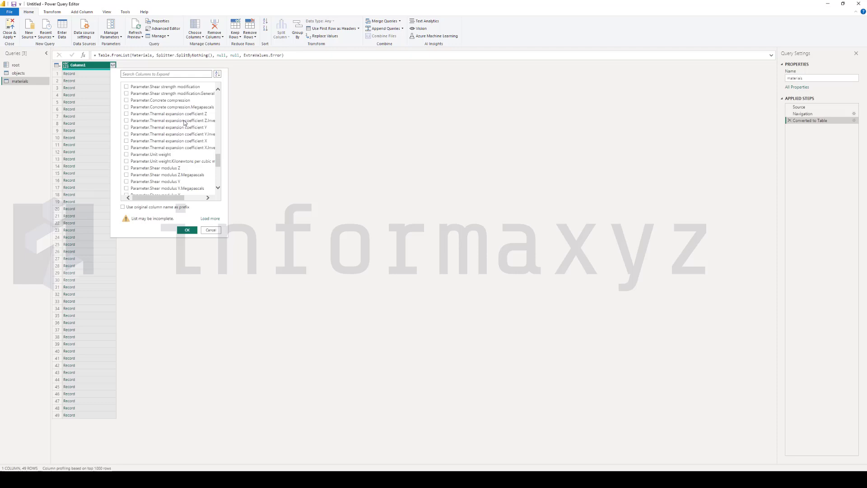
{"action": "scroll", "coordinate": [183, 122], "scroll_direction": "down", "scroll_amount": 5}
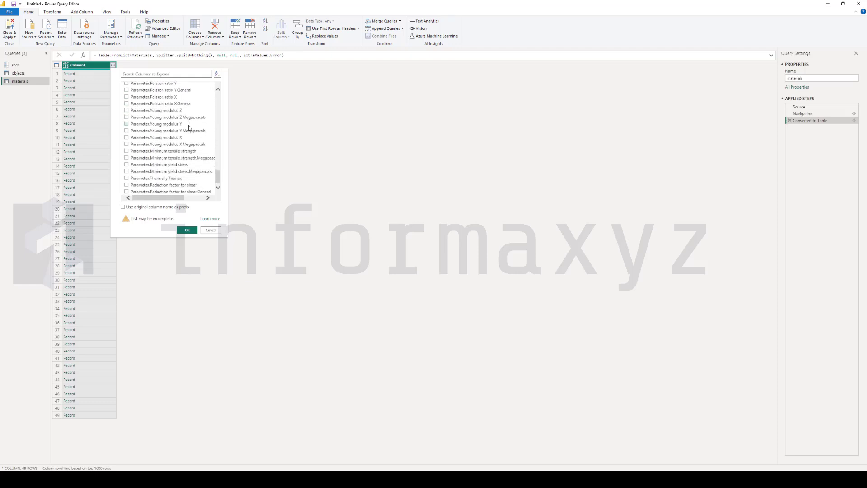
{"action": "left_click", "coordinate": [192, 231]}
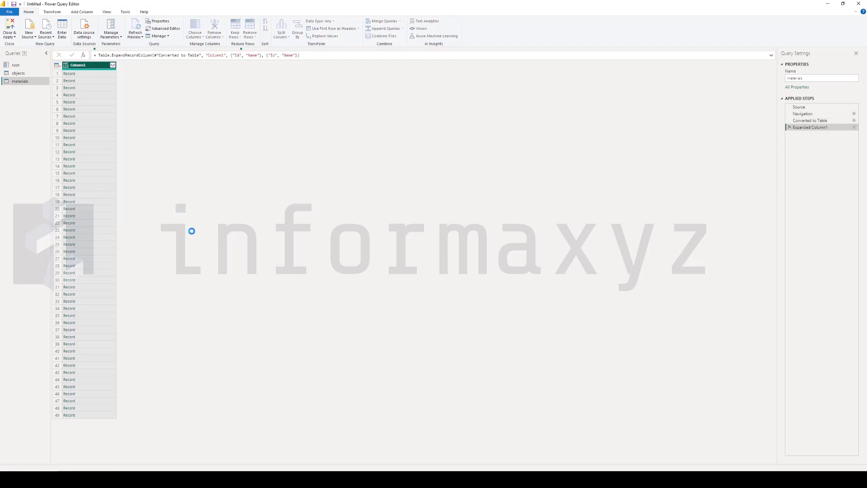
Step: Add a query referencing root and name it objects_material_usage
{"action": "right_click", "coordinate": [18, 65]}
{"action": "left_click", "coordinate": [44, 129]}
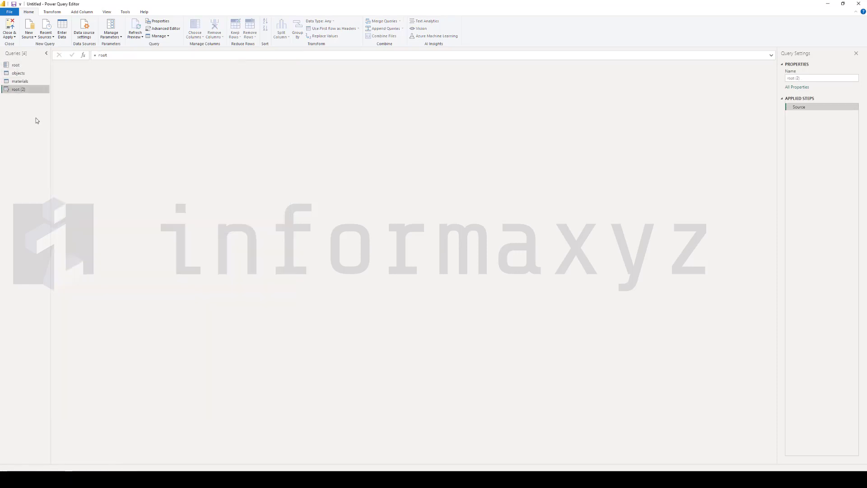
{"action": "right_click", "coordinate": [28, 91]}
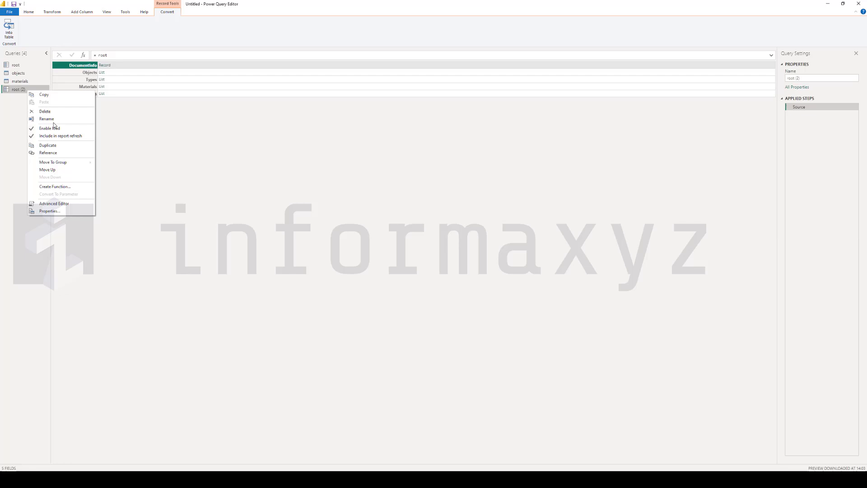
{"action": "left_click", "coordinate": [51, 120]}
{"action": "type", "text": "obje"}
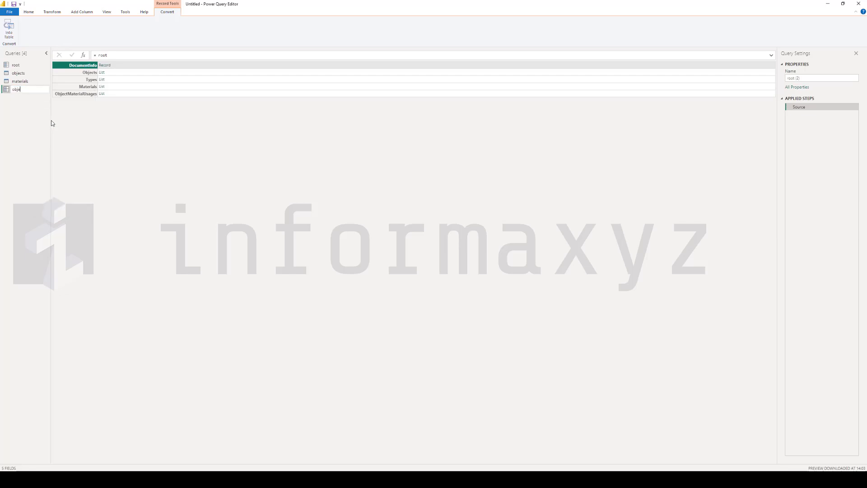
{"action": "type", "text": "cts_material_usage"}
{"action": "key", "text": "Return"}
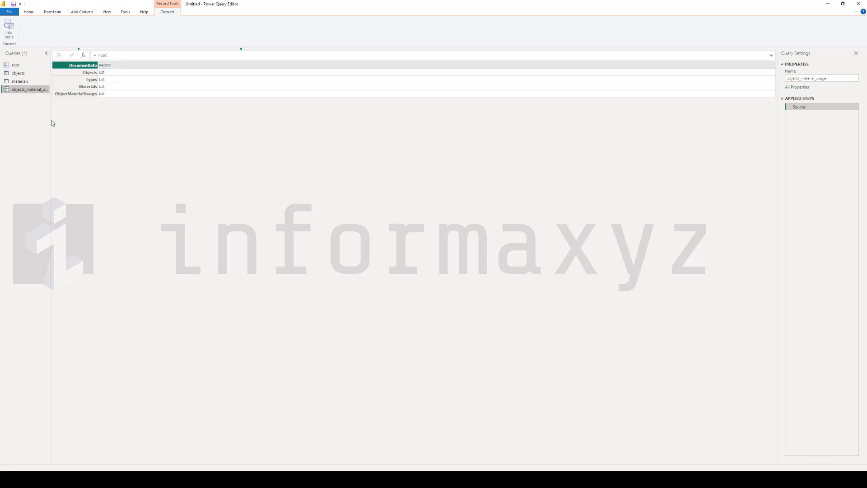
Step: Convert the ObjectMaterialUsages list to a table and expand all eight usage fields
{"action": "left_click", "coordinate": [102, 94]}
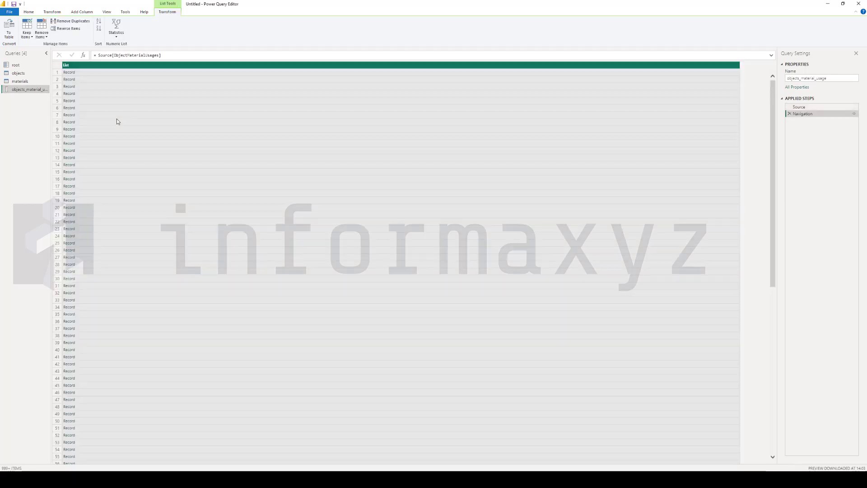
{"action": "left_click", "coordinate": [9, 28]}
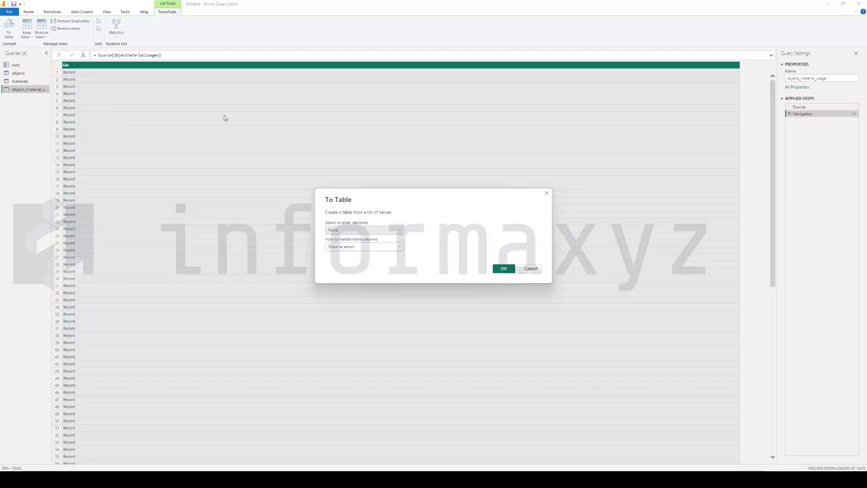
{"action": "left_click", "coordinate": [499, 271]}
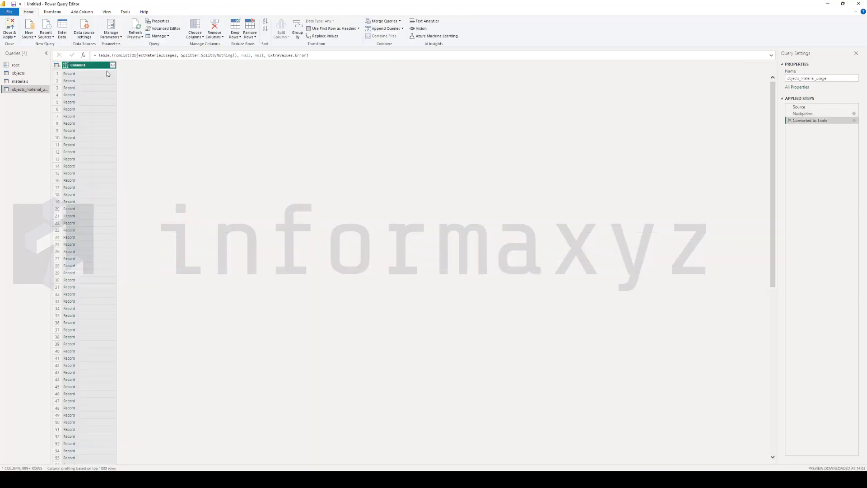
{"action": "left_click", "coordinate": [112, 65]}
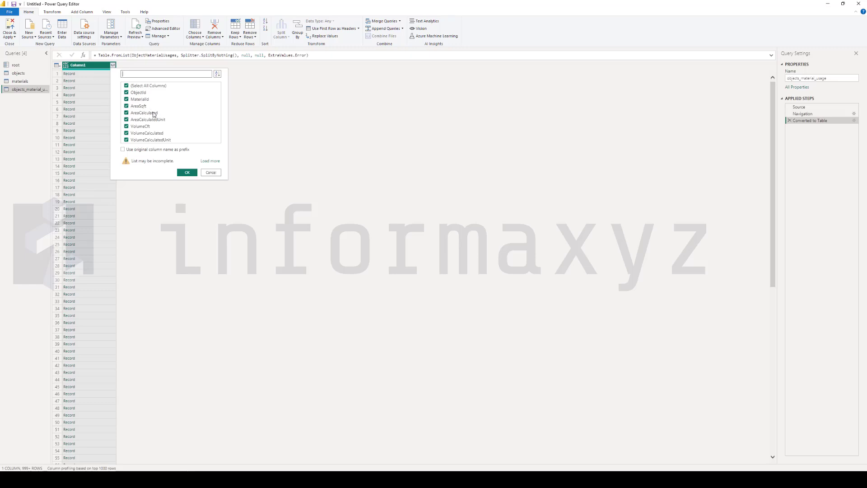
{"action": "left_click", "coordinate": [189, 173]}
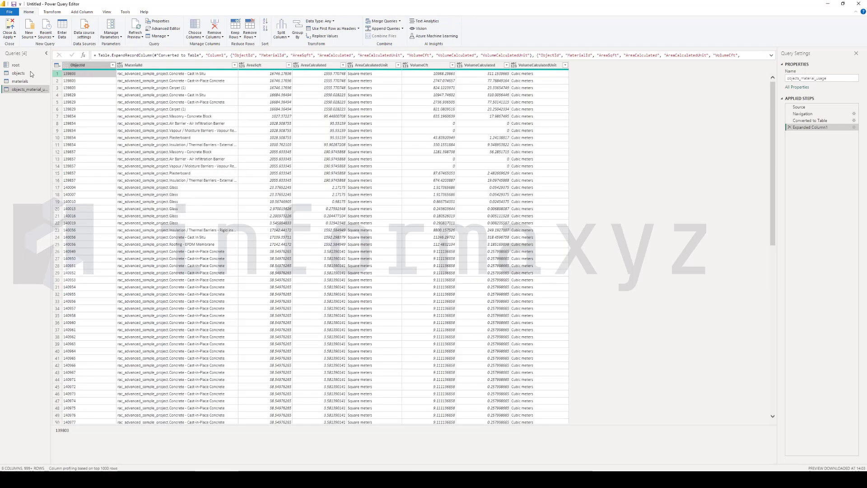
Step: Confirm the objects_material_usage and materials query names, then return to objects_material_usage
{"action": "left_click", "coordinate": [89, 74]}
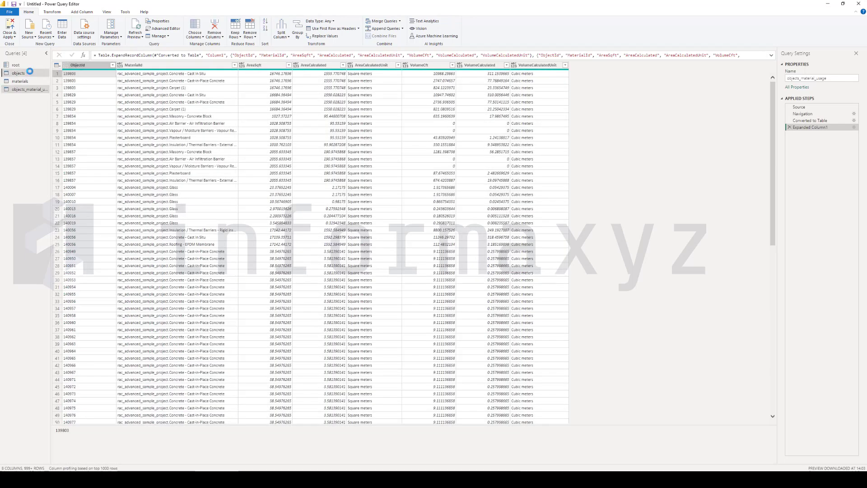
{"action": "left_click", "coordinate": [19, 73]}
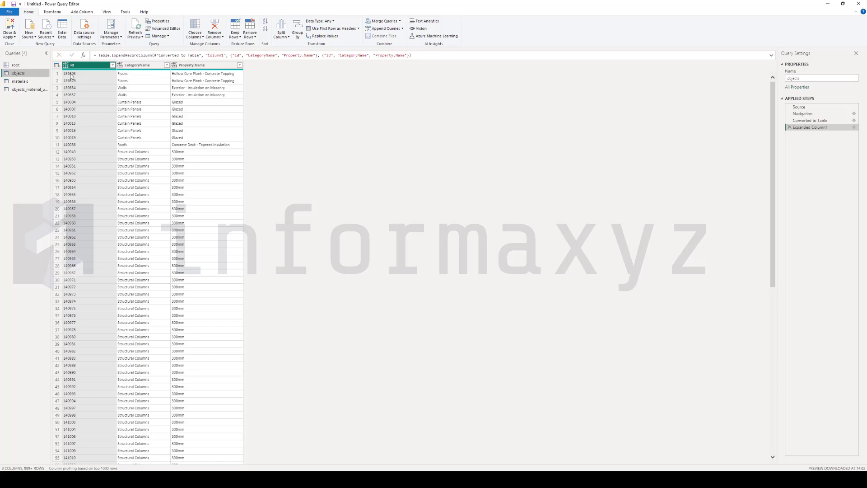
{"action": "double_click", "coordinate": [27, 88]}
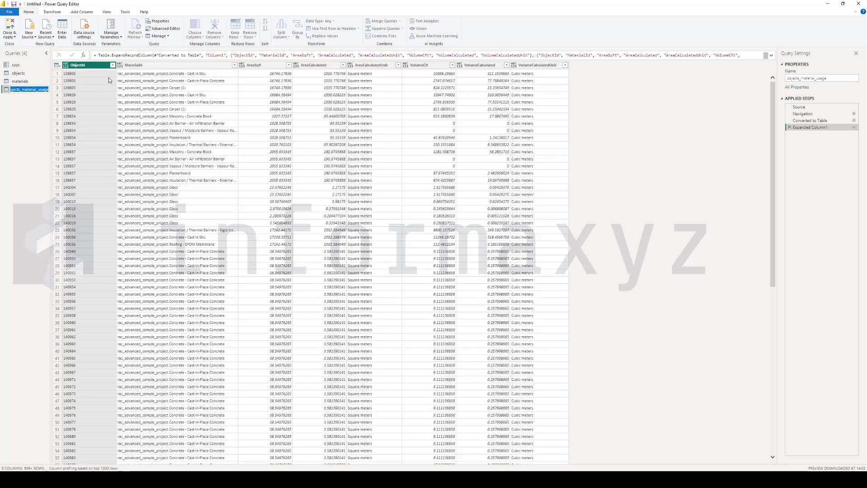
{"action": "left_click", "coordinate": [138, 73]}
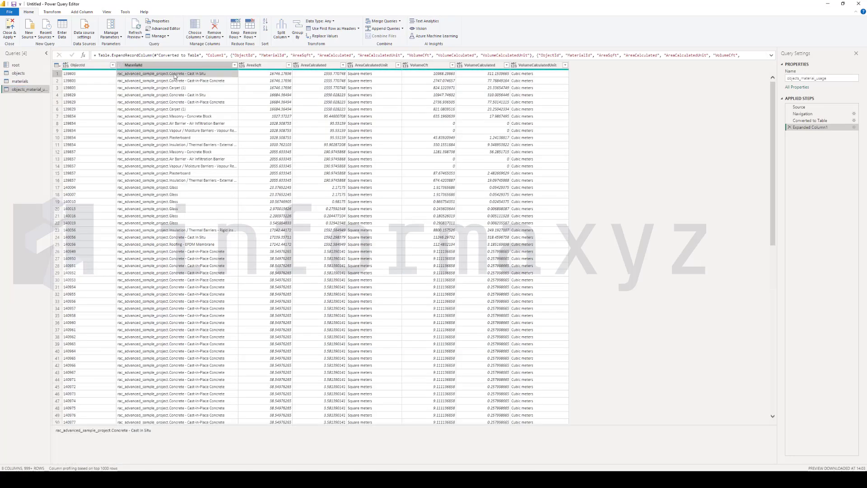
{"action": "double_click", "coordinate": [20, 81]}
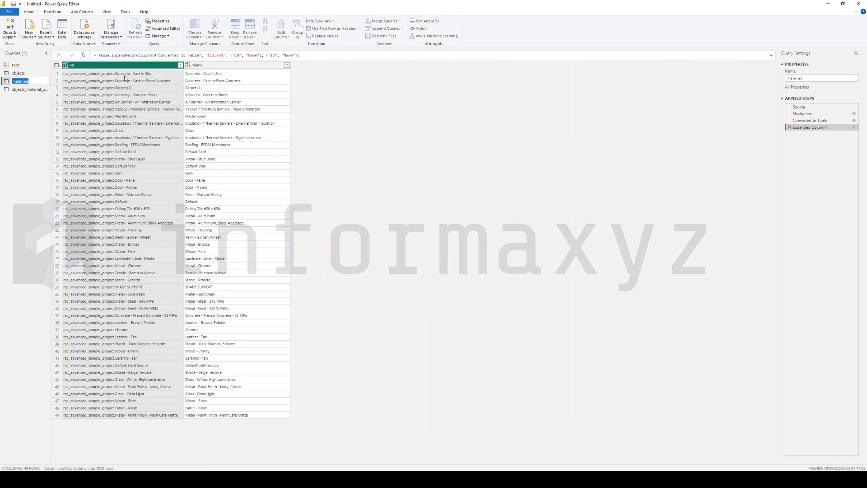
{"action": "key", "text": "Return"}
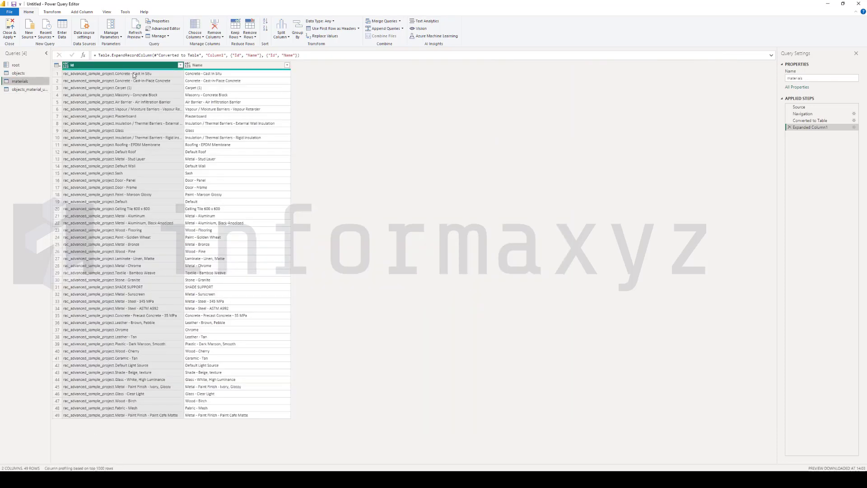
{"action": "left_click", "coordinate": [37, 88]}
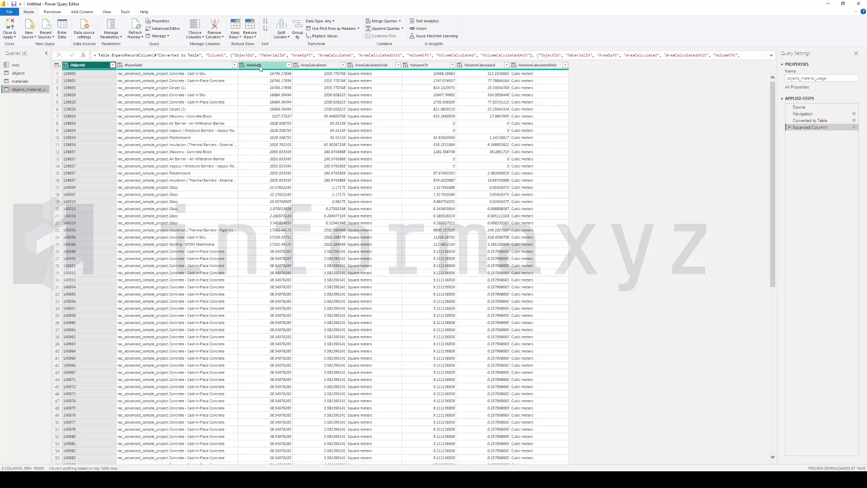
Step: Select the AreaSqft, AreaCalculated, VolumeCft and VolumeCalculated columns in the query
{"action": "double_click", "coordinate": [260, 67]}
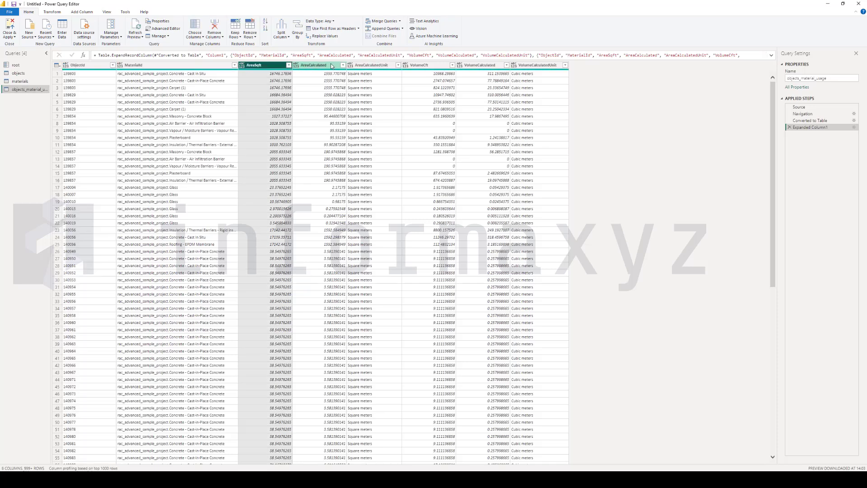
{"action": "left_click", "coordinate": [311, 66], "text": "ctrl"}
{"action": "left_click", "coordinate": [371, 66], "text": "ctrl"}
{"action": "left_click", "coordinate": [422, 66], "text": "ctrl"}
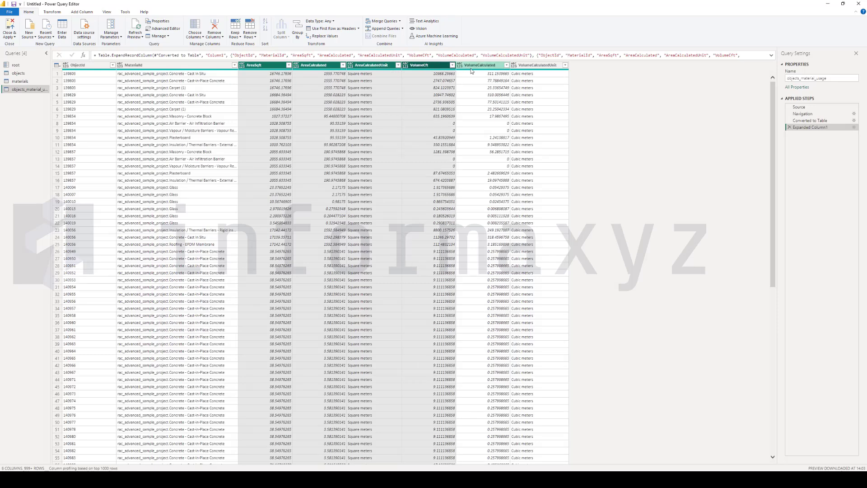
{"action": "left_click", "coordinate": [471, 68], "text": "ctrl"}
{"action": "left_click", "coordinate": [373, 65], "text": "ctrl"}
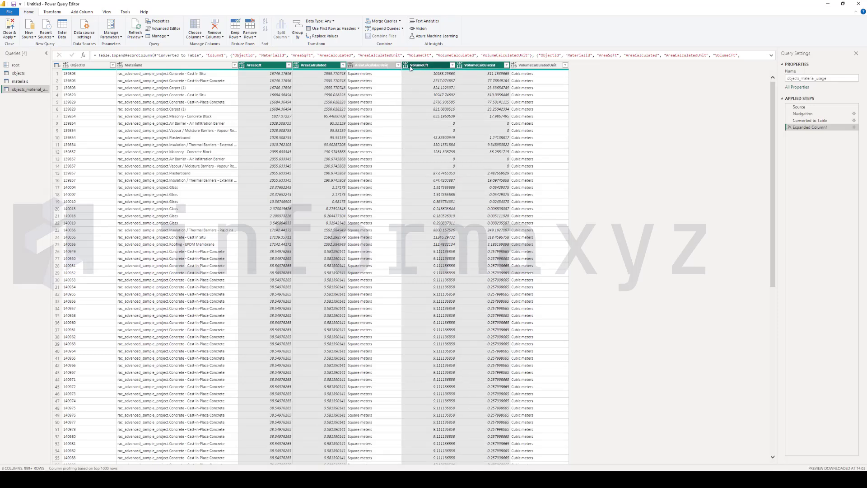
Step: Set VolumeCft, AreaSqft, AreaCalculated and VolumeCalculated each to Decimal Number
{"action": "left_click", "coordinate": [406, 67]}
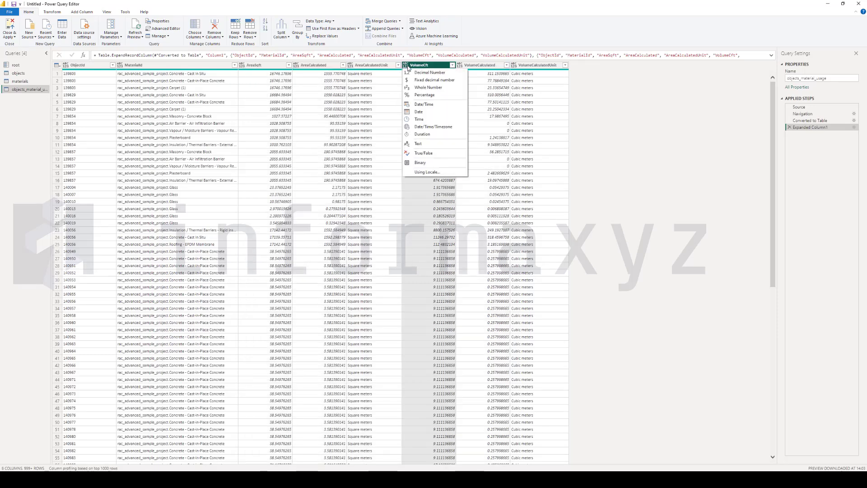
{"action": "left_click", "coordinate": [428, 74]}
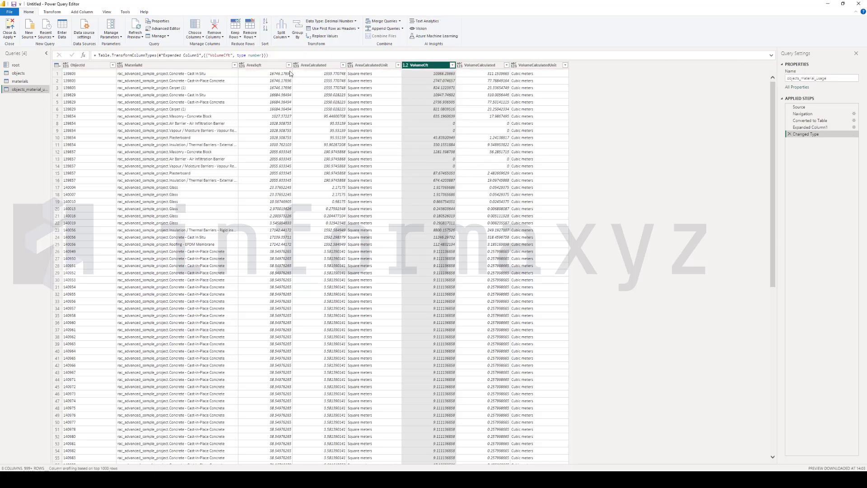
{"action": "left_click", "coordinate": [242, 66]}
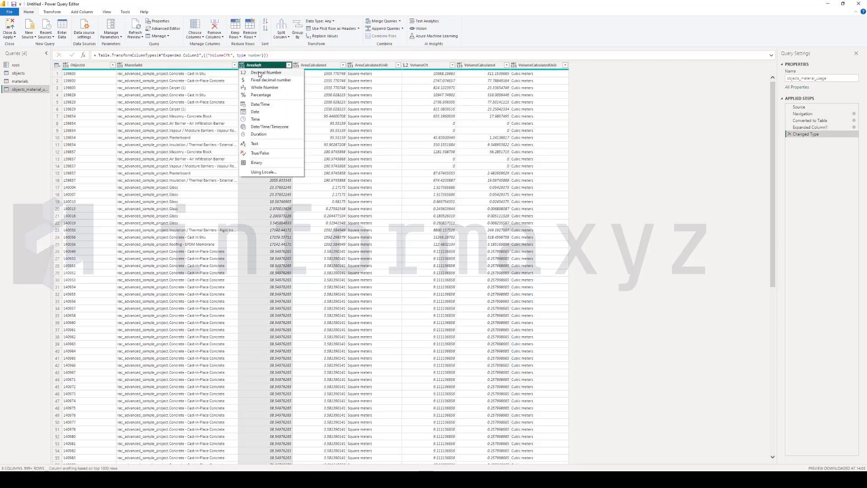
{"action": "left_click", "coordinate": [260, 74]}
{"action": "left_click", "coordinate": [298, 65]}
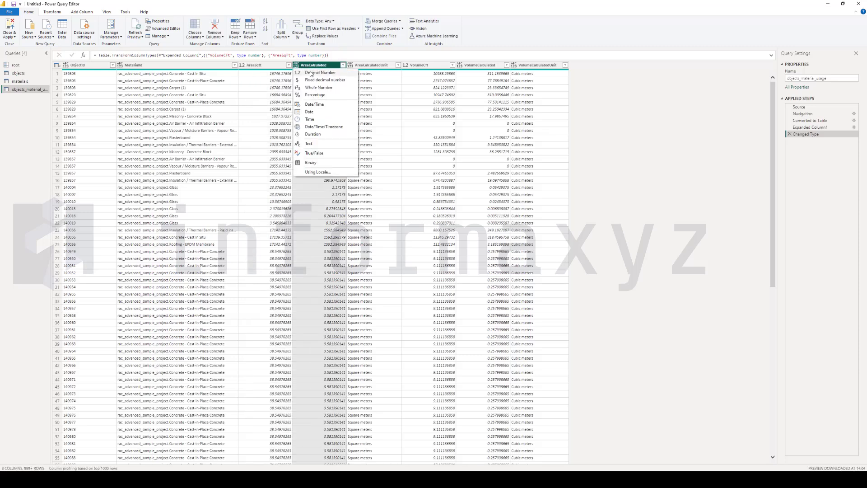
{"action": "left_click", "coordinate": [318, 75]}
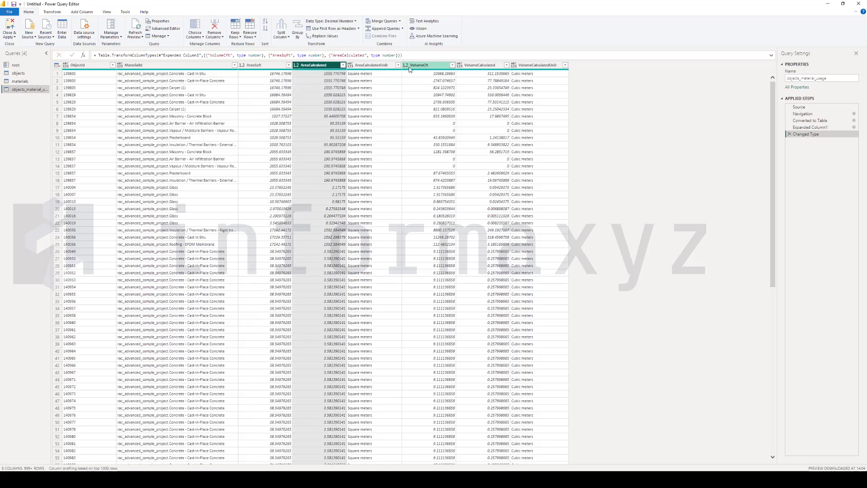
{"action": "left_click", "coordinate": [460, 65]}
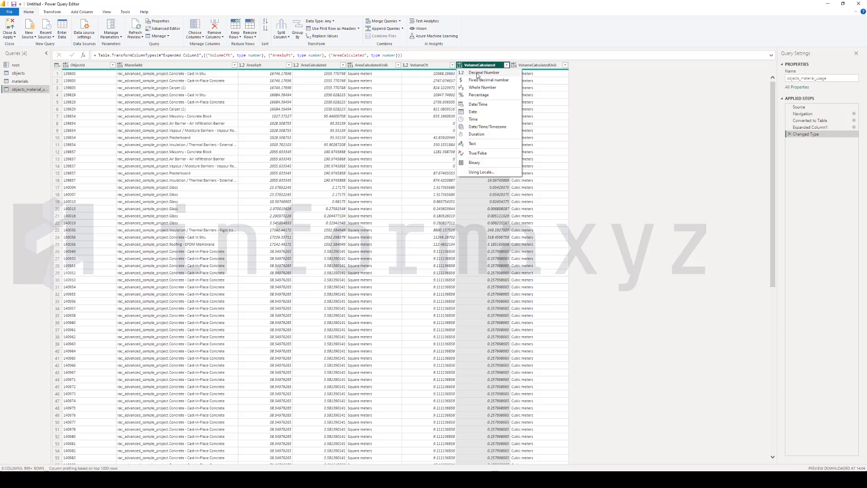
{"action": "left_click", "coordinate": [479, 75]}
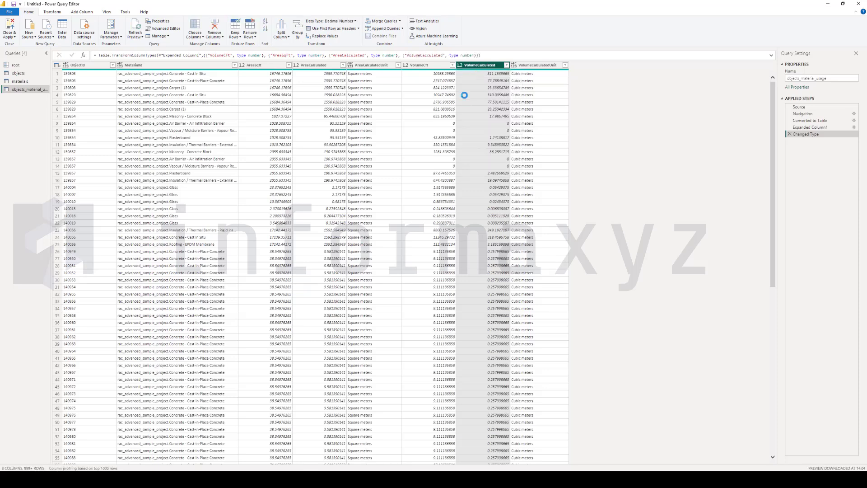
Step: Apply the query changes and place an enlarged empty stacked bar chart on Page 1
{"action": "left_click", "coordinate": [13, 27]}
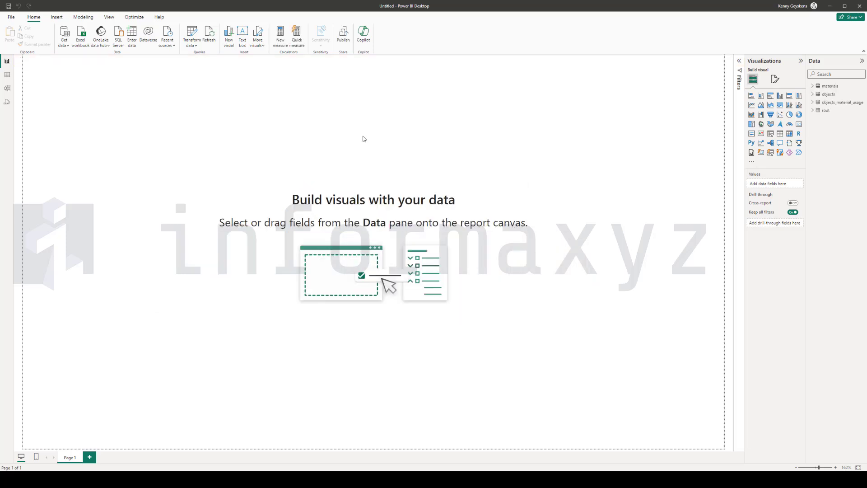
{"action": "left_click", "coordinate": [750, 96]}
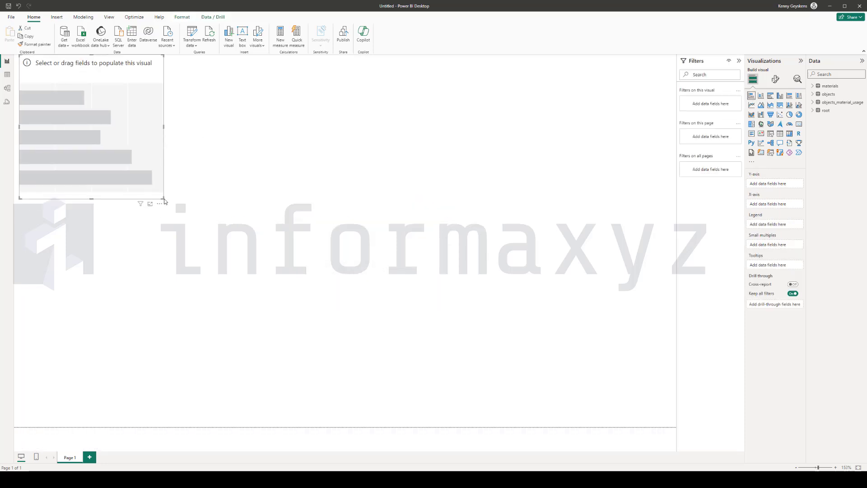
{"action": "left_click_drag", "start_coordinate": [165, 200], "coordinate": [234, 238]}
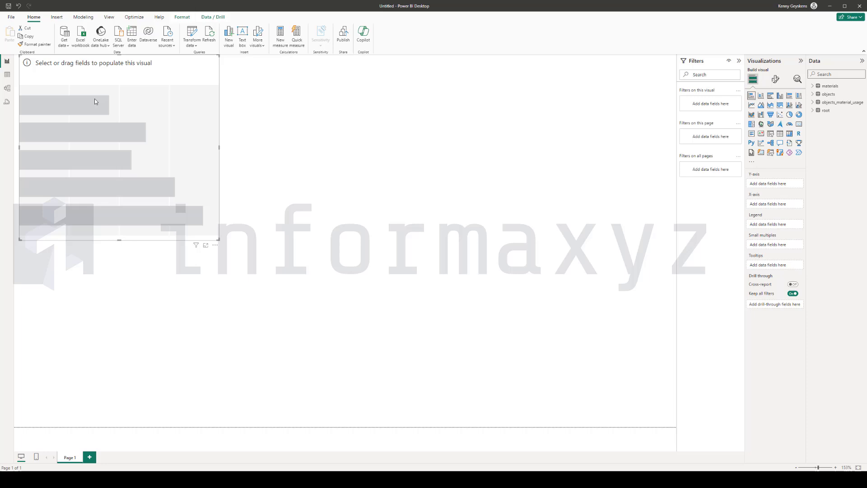
{"action": "left_click", "coordinate": [396, 207]}
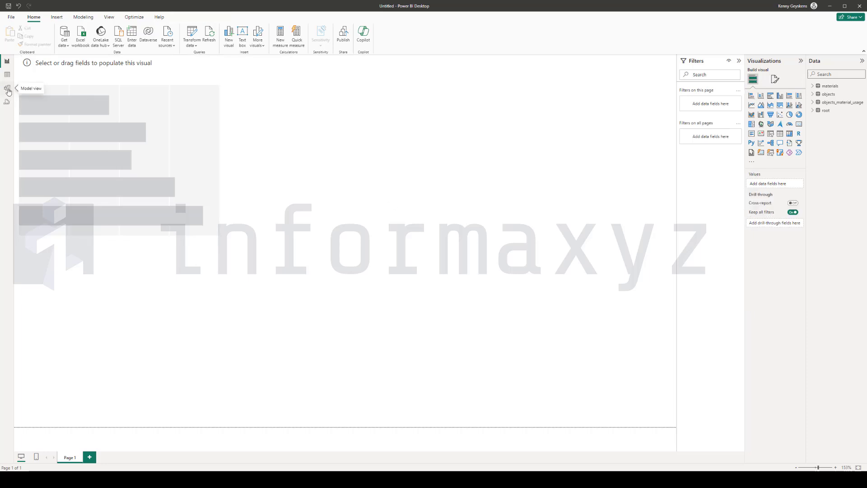
Step: In model view, arrange the objects, materials and objects_material_usage table cards
{"action": "left_click", "coordinate": [7, 89]}
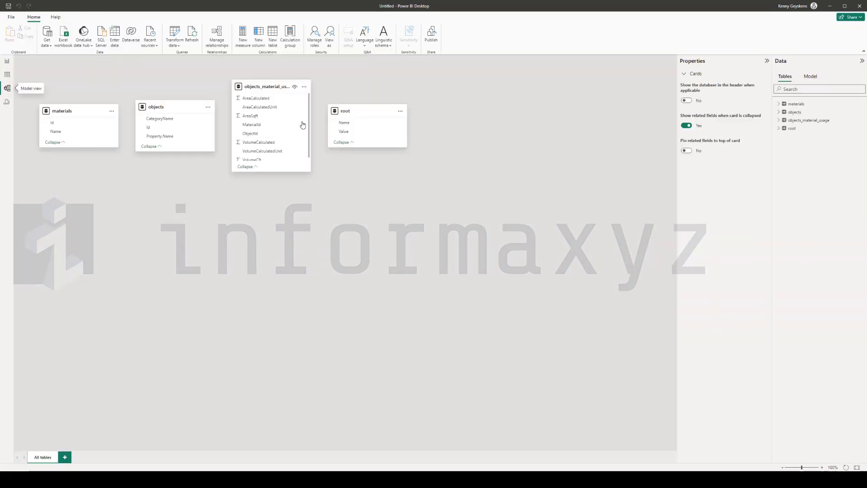
{"action": "left_click_drag", "start_coordinate": [183, 109], "coordinate": [164, 220]}
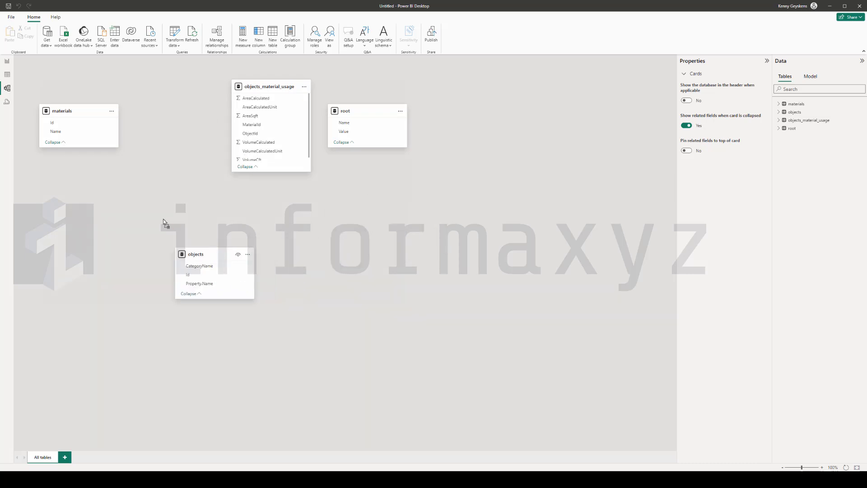
{"action": "left_click_drag", "start_coordinate": [75, 113], "coordinate": [155, 131]}
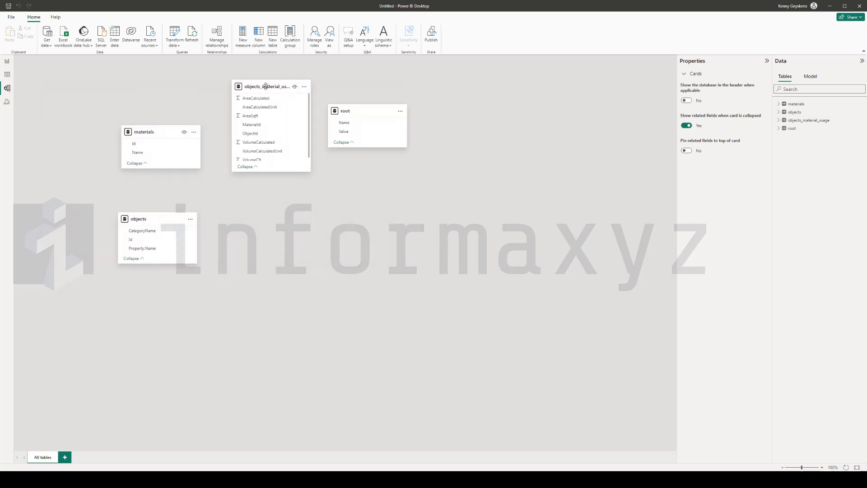
{"action": "left_click_drag", "start_coordinate": [265, 87], "coordinate": [276, 164]}
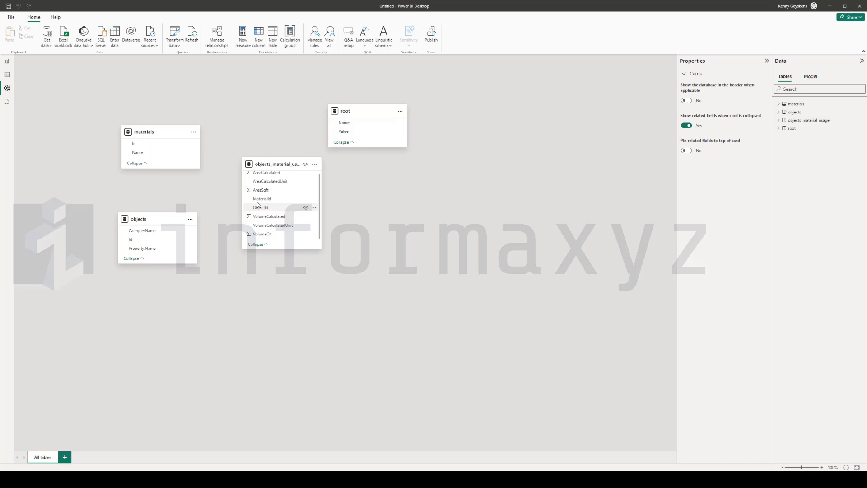
Step: Relate objects_material_usage MaterialId to materials Id with cross-filtering in both directions
{"action": "left_click_drag", "start_coordinate": [260, 198], "coordinate": [135, 144]}
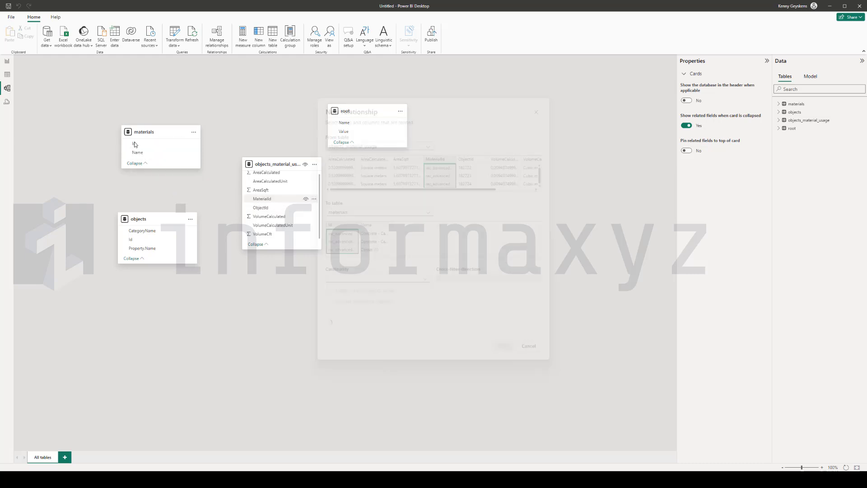
{"action": "left_click", "coordinate": [452, 279]}
{"action": "left_click", "coordinate": [454, 297]}
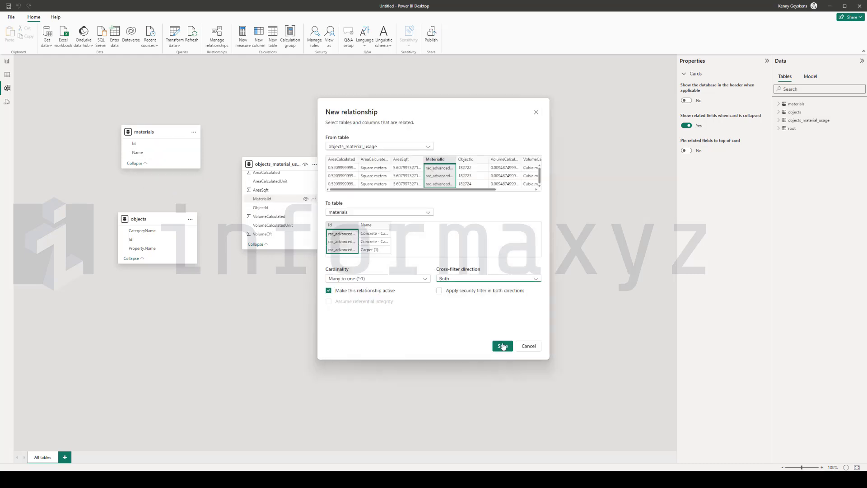
{"action": "left_click", "coordinate": [503, 346]}
Step: Relate ObjectId to objects Id filtering both directions, then select the report's empty bar chart
{"action": "left_click_drag", "start_coordinate": [264, 208], "coordinate": [150, 241]}
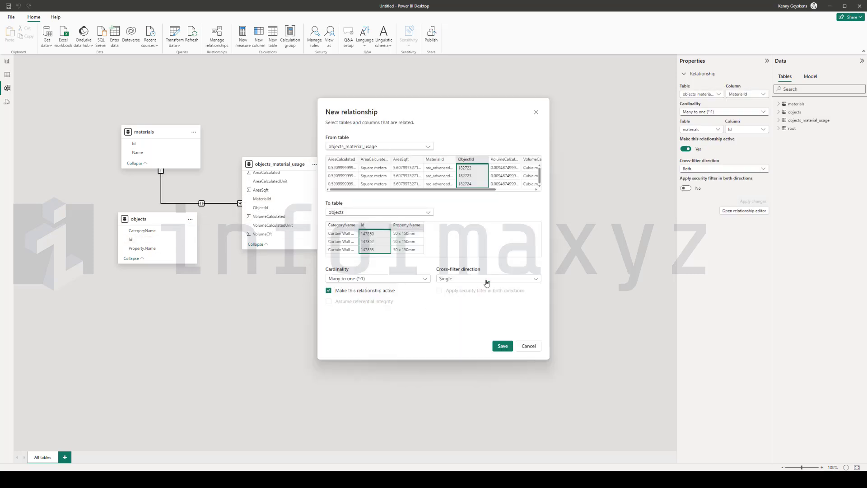
{"action": "left_click", "coordinate": [486, 284]}
{"action": "left_click", "coordinate": [488, 297]}
{"action": "left_click", "coordinate": [503, 346]}
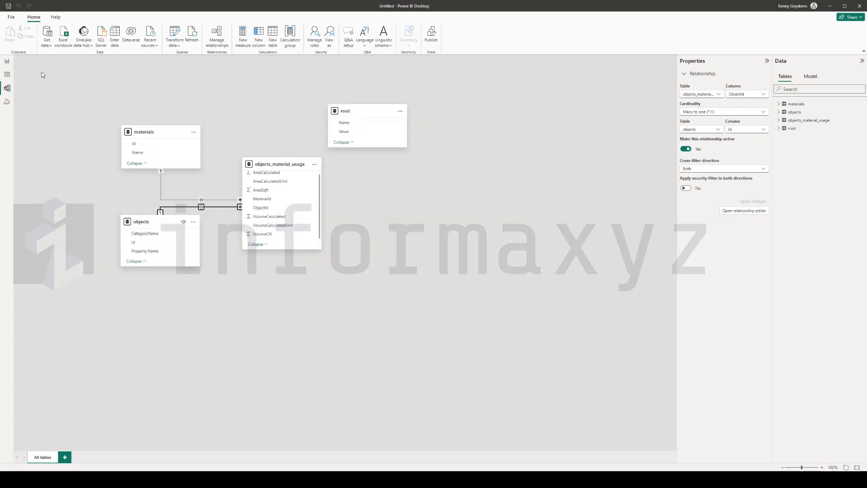
{"action": "left_click", "coordinate": [7, 62]}
{"action": "left_click", "coordinate": [180, 95]}
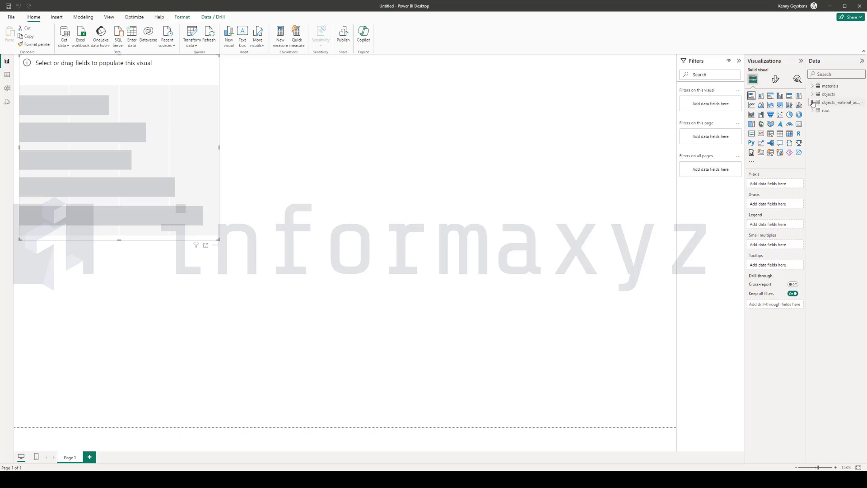
Step: Chart summed VolumeCalculated by material Name with data labels turned on
{"action": "left_click", "coordinate": [814, 87]}
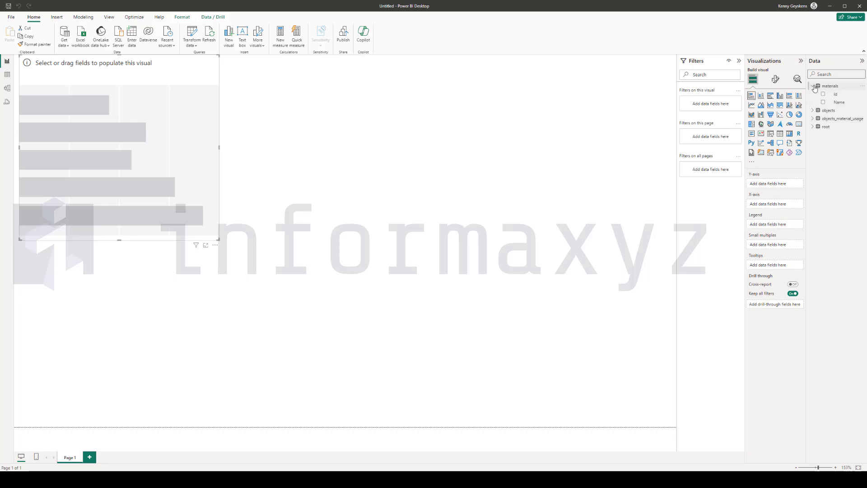
{"action": "left_click_drag", "start_coordinate": [839, 102], "coordinate": [780, 187]}
{"action": "left_click", "coordinate": [813, 119]}
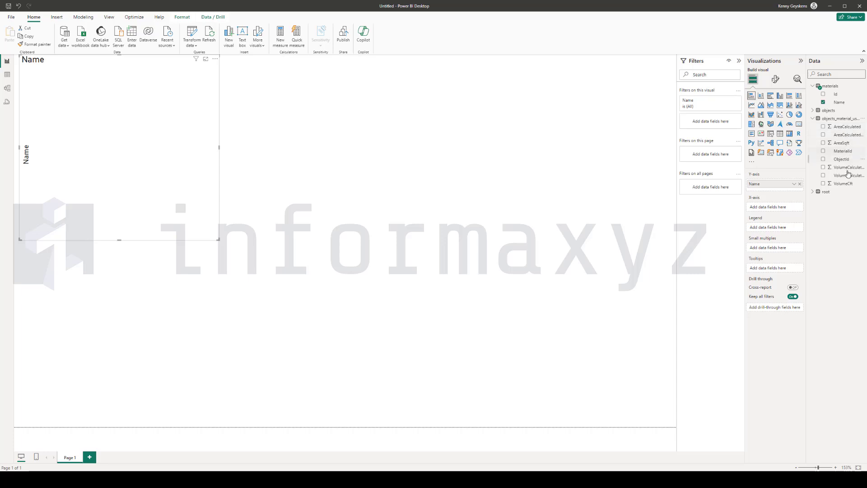
{"action": "left_click_drag", "start_coordinate": [844, 168], "coordinate": [785, 209]}
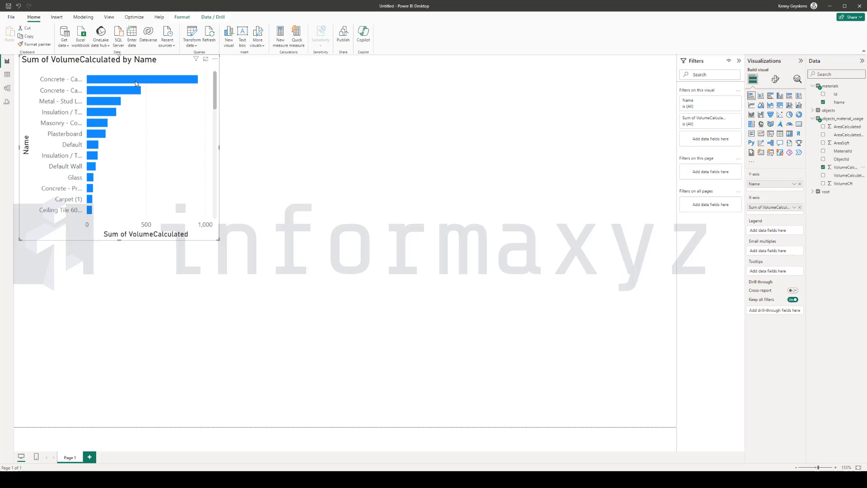
{"action": "left_click", "coordinate": [776, 79]}
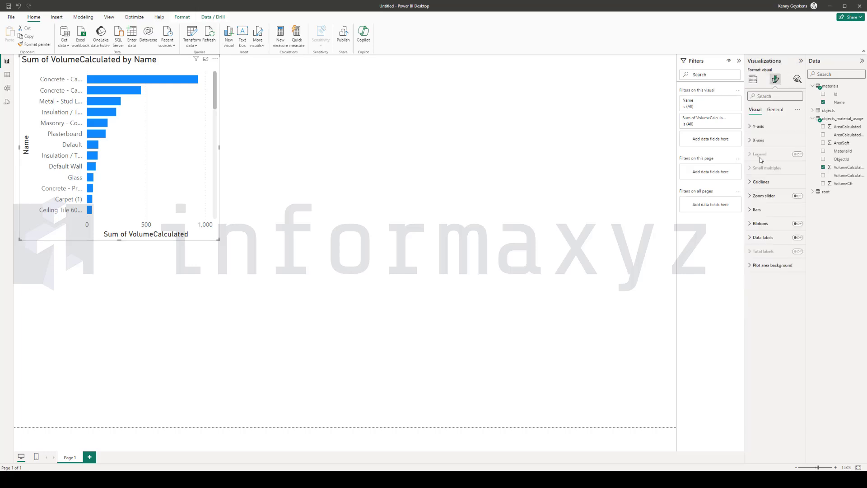
{"action": "left_click", "coordinate": [797, 237]}
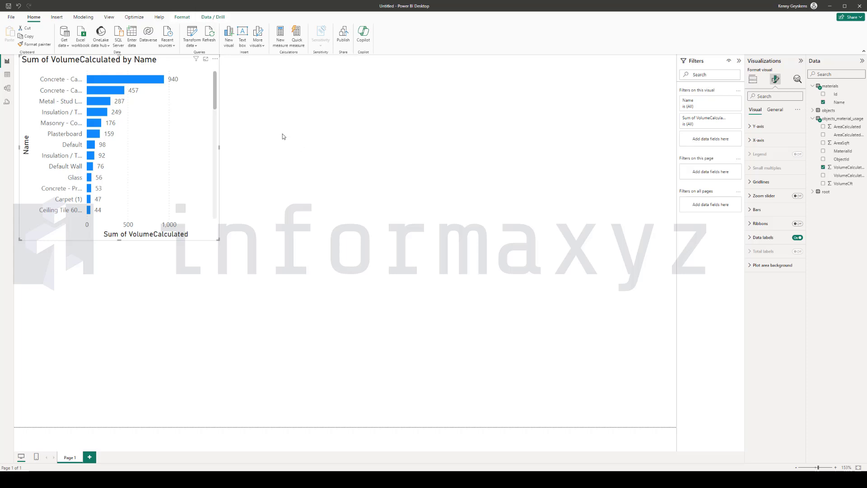
Step: Duplicate the volume bar chart and position the copy directly below the original
{"action": "right_click", "coordinate": [164, 169]}
{"action": "left_click", "coordinate": [152, 193]}
{"action": "key", "text": "ctrl+v"}
{"action": "left_click_drag", "start_coordinate": [178, 145], "coordinate": [174, 320]}
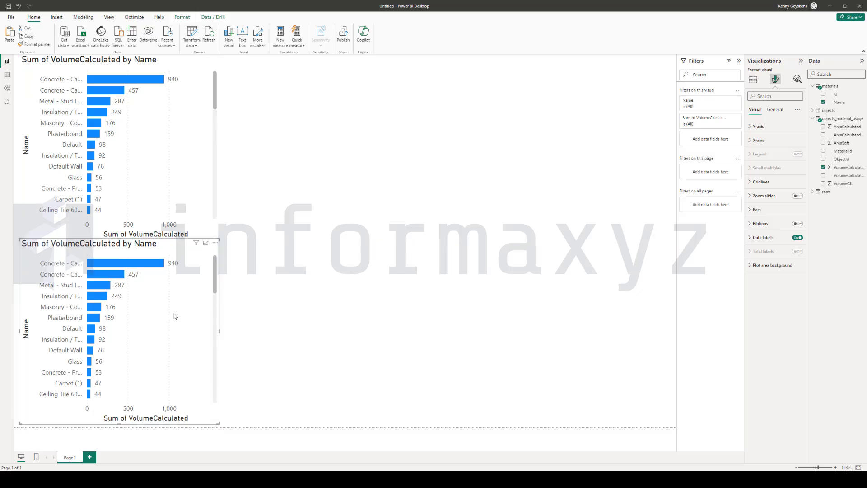
{"action": "left_click_drag", "start_coordinate": [181, 277], "coordinate": [180, 280]}
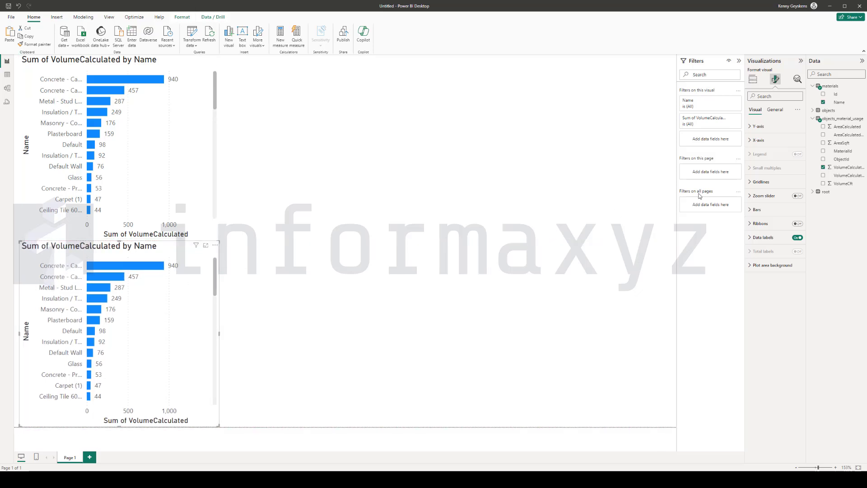
Step: Switch the lower chart's X-axis to AreaCalculated and add a table visual
{"action": "left_click", "coordinate": [753, 80]}
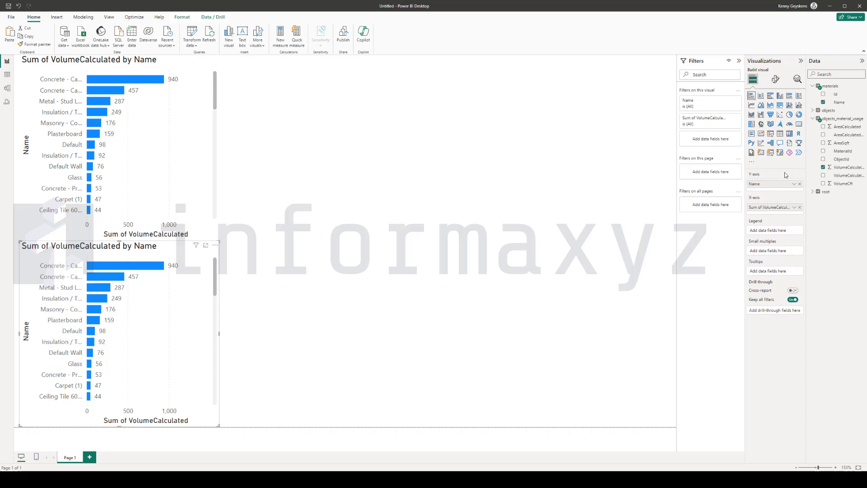
{"action": "left_click", "coordinate": [800, 208]}
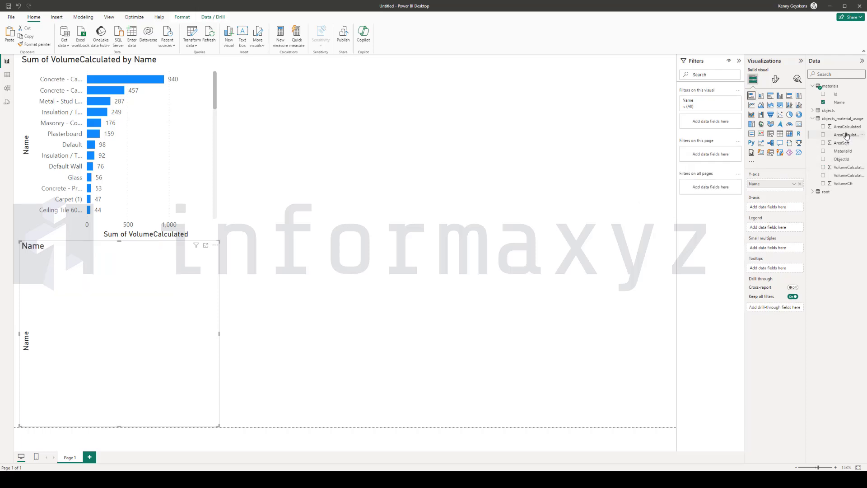
{"action": "left_click_drag", "start_coordinate": [846, 131], "coordinate": [776, 208]}
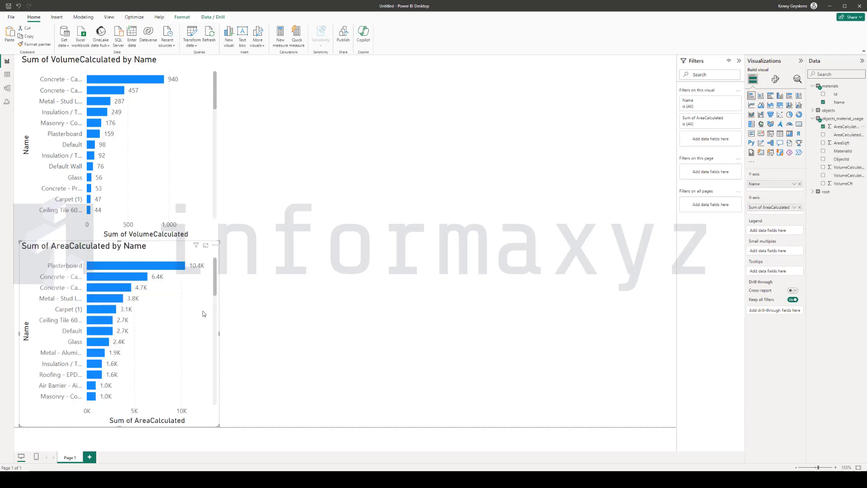
{"action": "left_click", "coordinate": [281, 254]}
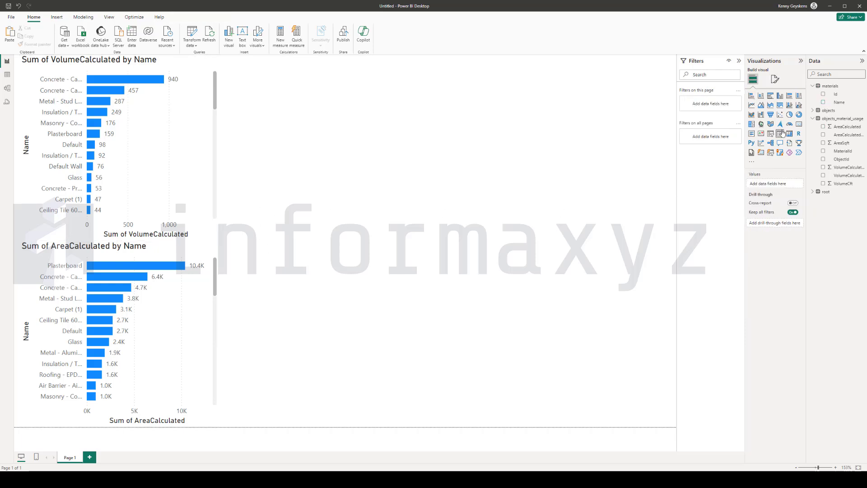
{"action": "left_click_drag", "start_coordinate": [699, 182], "coordinate": [340, 350]}
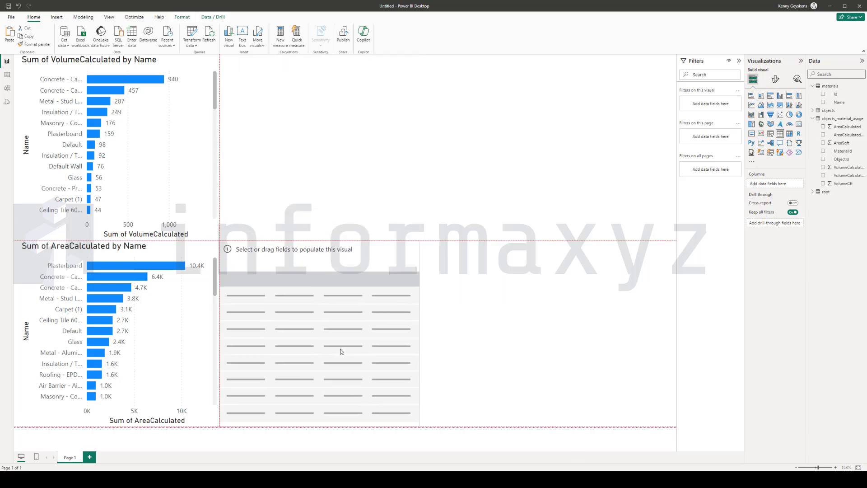
Step: Stretch the table and add Name, AreaCalculated, AreaCalculatedUnit, VolumeCalculated and VolumeCalculatedUnit columns
{"action": "left_click_drag", "start_coordinate": [419, 240], "coordinate": [681, 314]}
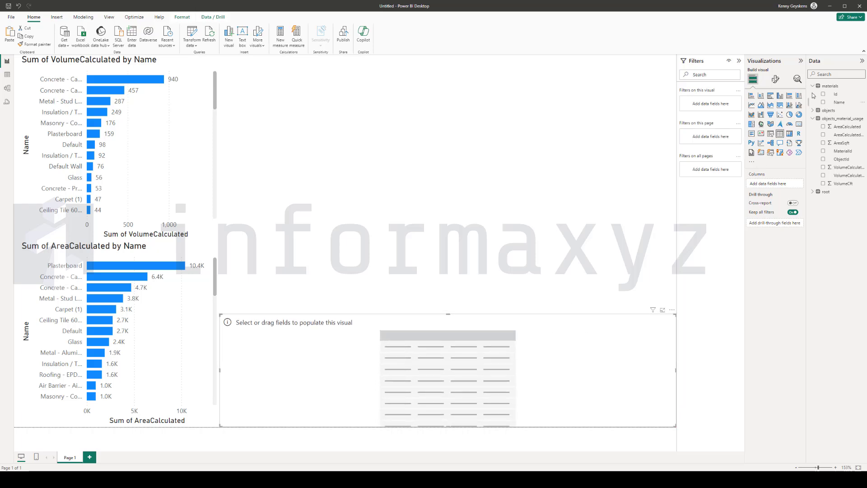
{"action": "left_click_drag", "start_coordinate": [825, 115], "coordinate": [779, 188]}
{"action": "left_click_drag", "start_coordinate": [776, 187], "coordinate": [774, 185]}
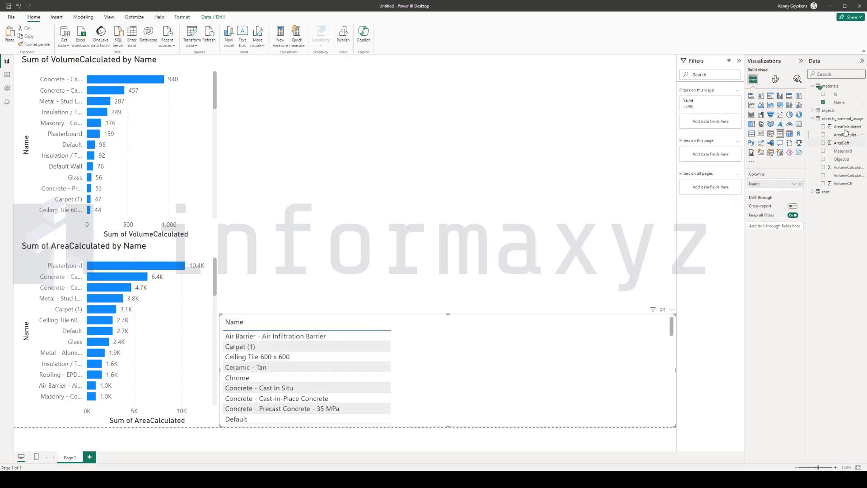
{"action": "left_click_drag", "start_coordinate": [845, 131], "coordinate": [775, 190]}
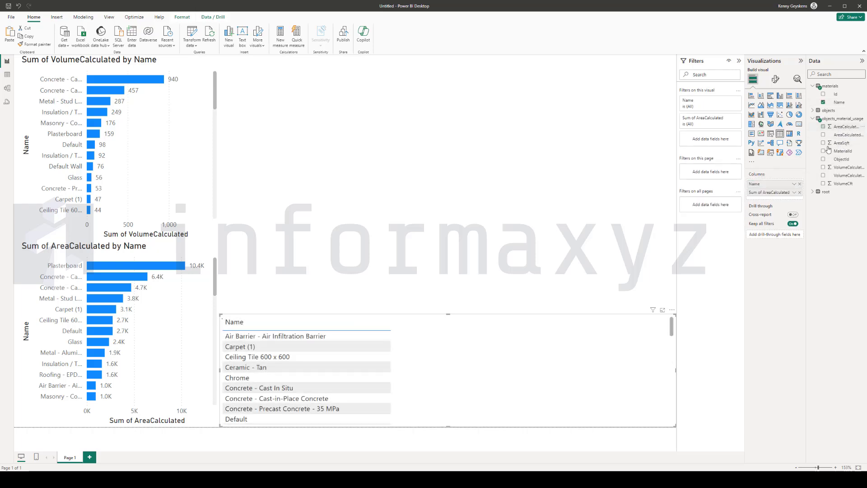
{"action": "left_click_drag", "start_coordinate": [841, 135], "coordinate": [782, 195]}
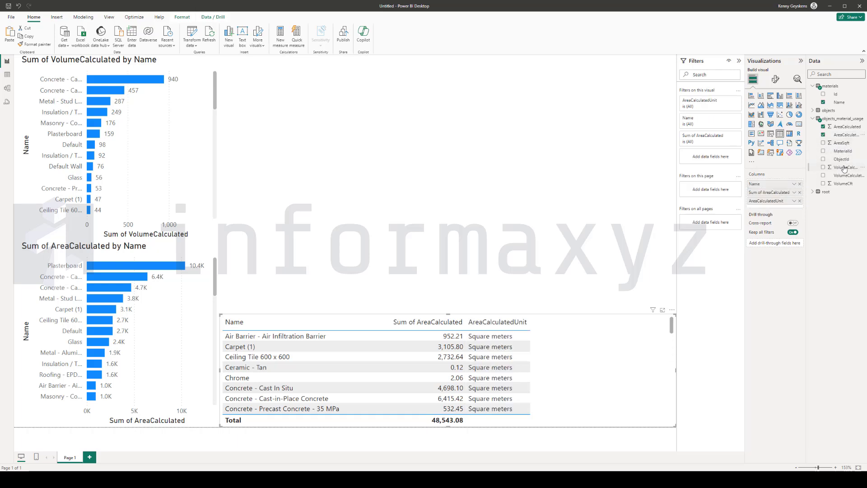
{"action": "left_click_drag", "start_coordinate": [845, 169], "coordinate": [784, 212]}
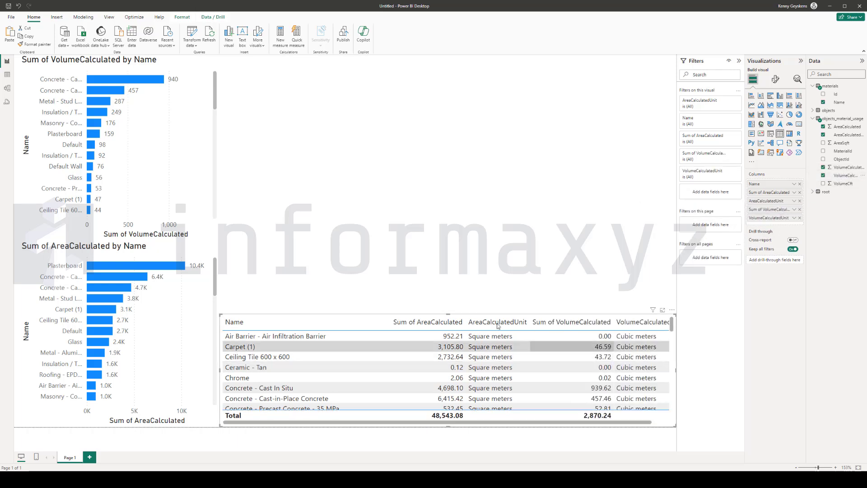
Step: Give the table the Condensed style preset, after trying Sparse
{"action": "left_click", "coordinate": [776, 79]}
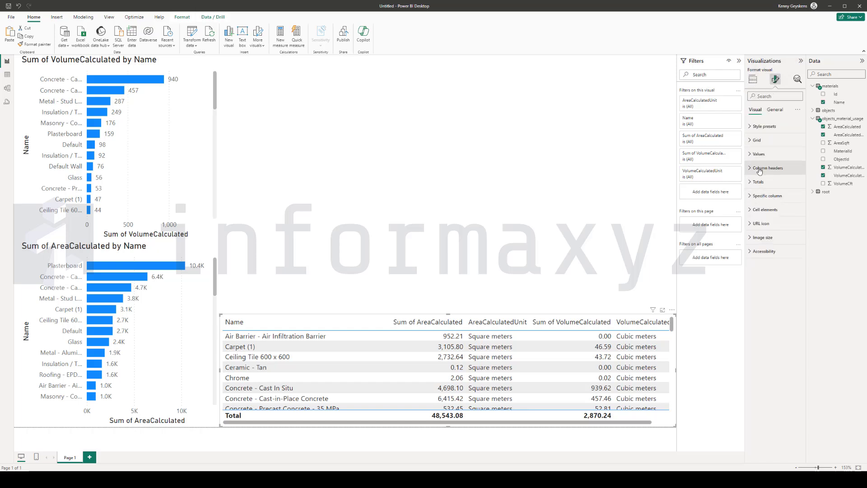
{"action": "left_click", "coordinate": [764, 126]}
{"action": "left_click", "coordinate": [774, 149]}
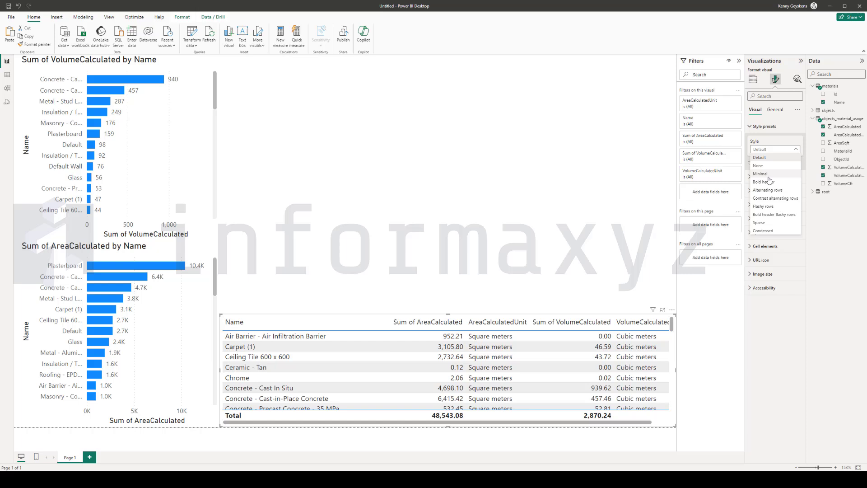
{"action": "left_click", "coordinate": [767, 223]}
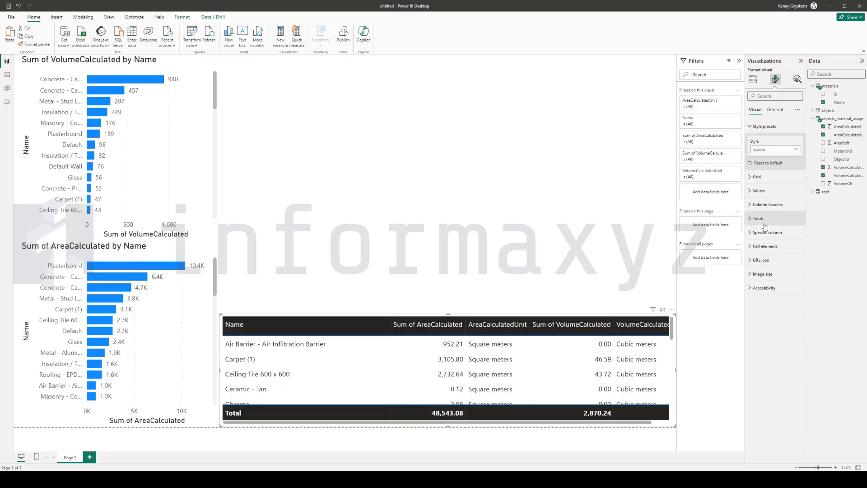
{"action": "left_click", "coordinate": [769, 150]}
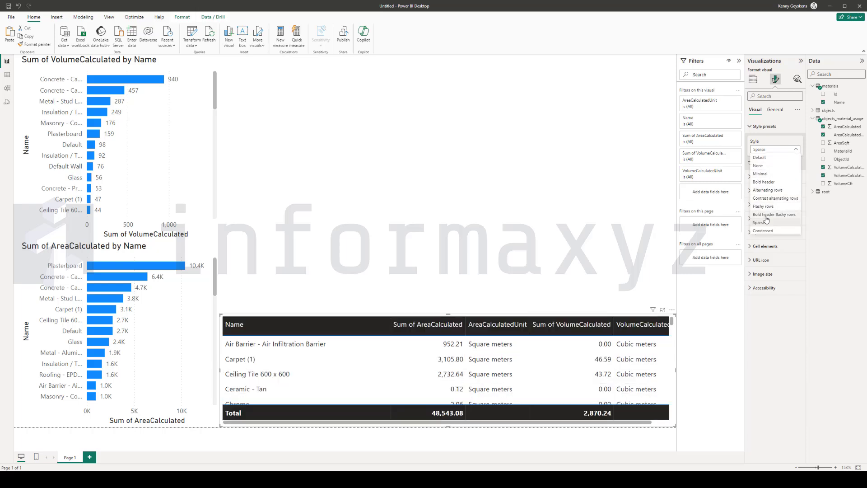
{"action": "left_click", "coordinate": [764, 231]}
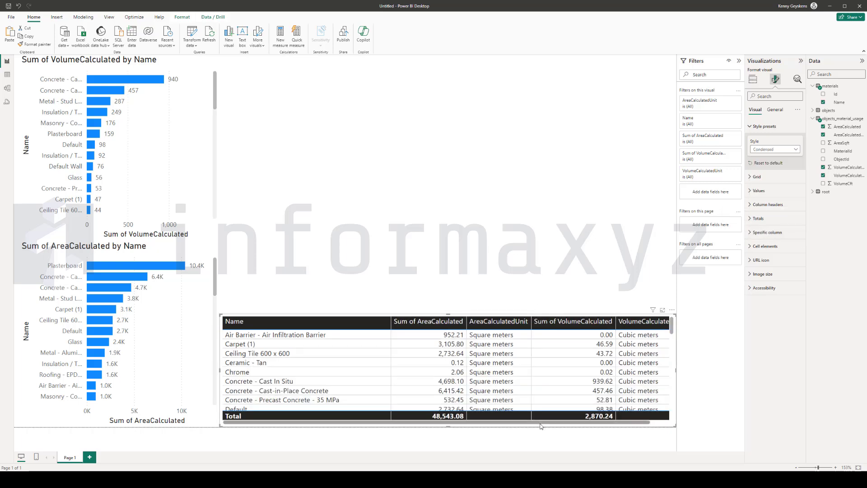
{"action": "scroll", "coordinate": [434, 384], "scroll_direction": "right", "scroll_amount": 2}
{"action": "scroll", "coordinate": [343, 343], "scroll_direction": "left", "scroll_amount": 2}
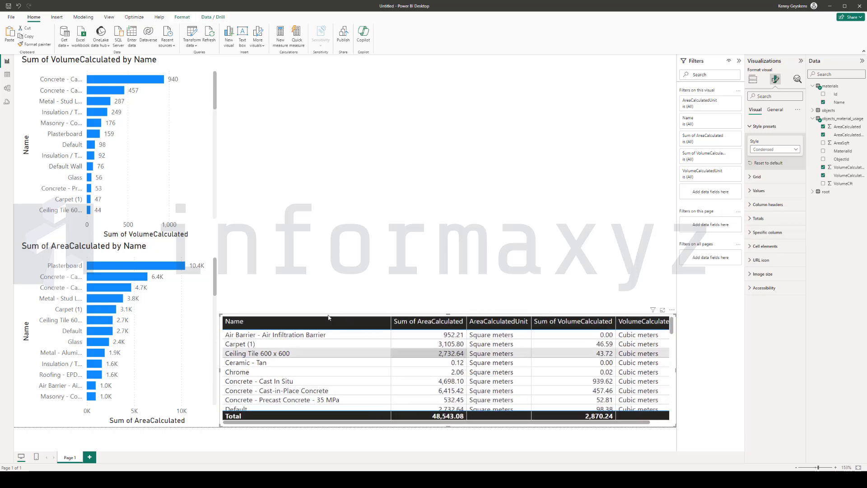
{"action": "left_click", "coordinate": [319, 246]}
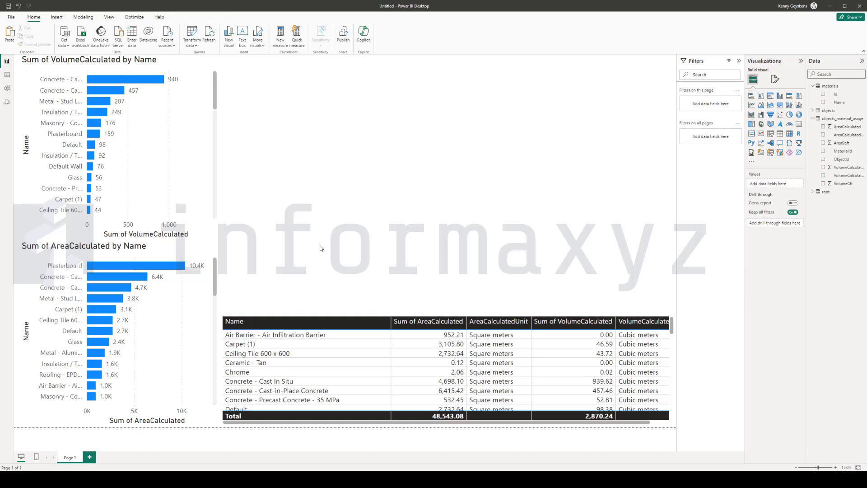
Step: Test cross-highlighting with the Air Barrier, Carpet (1) and Ceiling Tile rows, then clear it
{"action": "left_click", "coordinate": [448, 335]}
{"action": "left_click", "coordinate": [448, 344]}
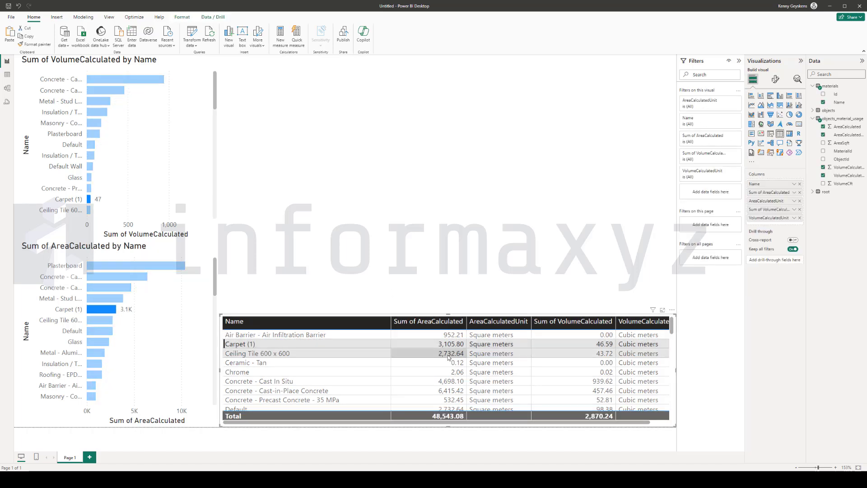
{"action": "left_click", "coordinate": [449, 354]}
{"action": "left_click", "coordinate": [449, 354]}
{"action": "left_click", "coordinate": [380, 258]}
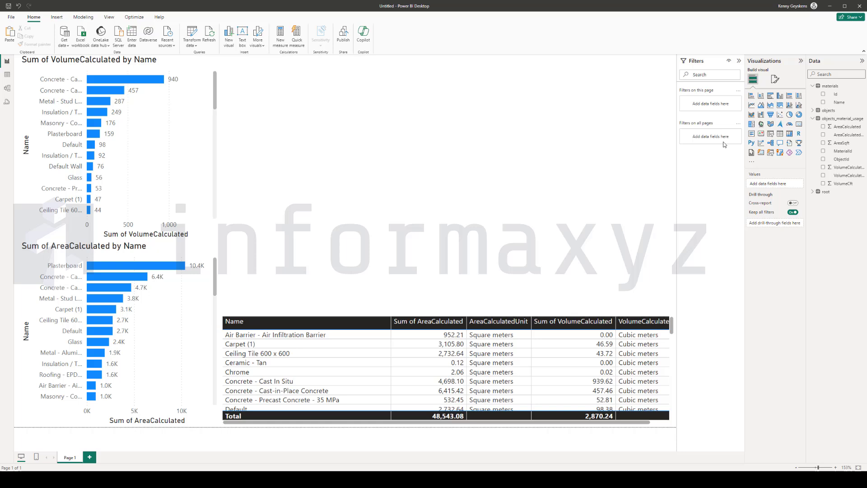
Step: Import the 3DBI visual from AppSource by searching '3d', and add it to the page
{"action": "left_click", "coordinate": [752, 163]}
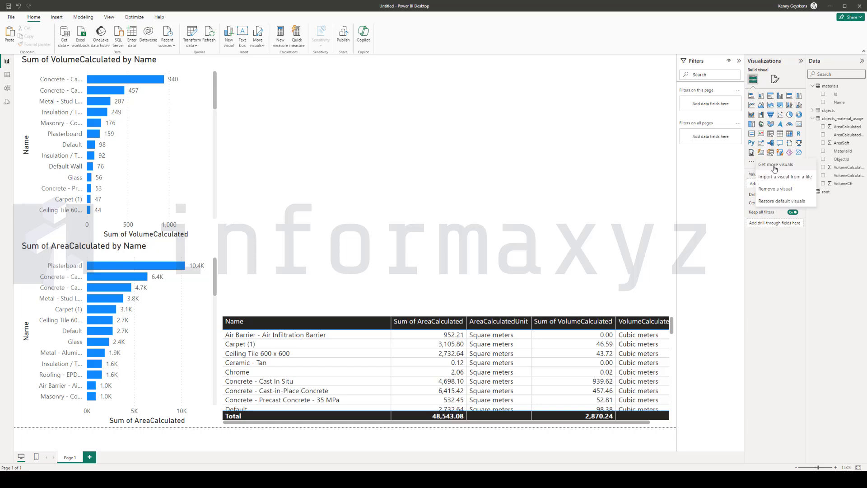
{"action": "left_click", "coordinate": [775, 165]}
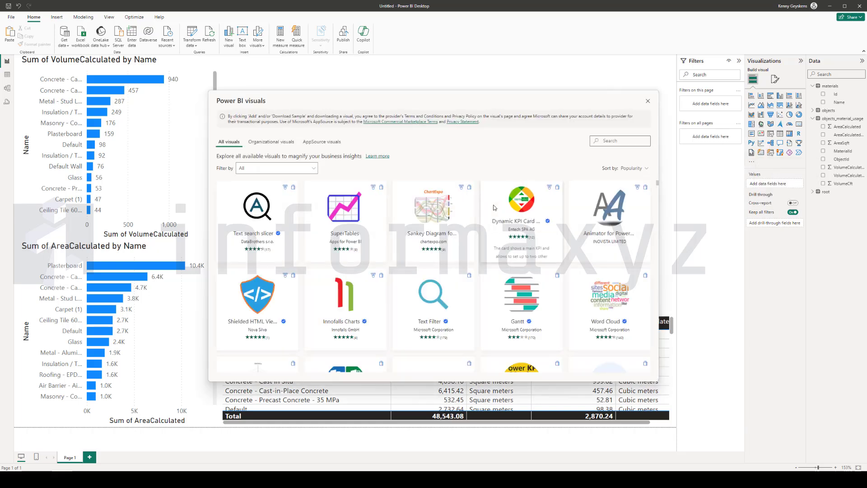
{"action": "left_click", "coordinate": [617, 141]}
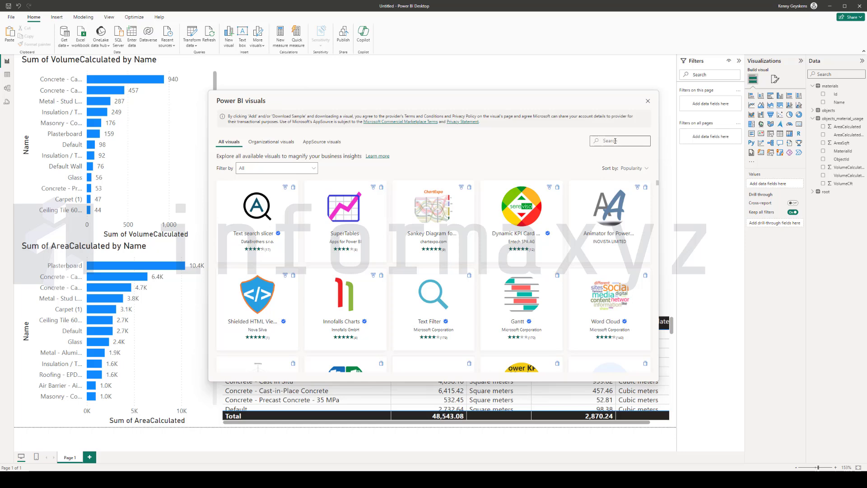
{"action": "type", "text": "3d"}
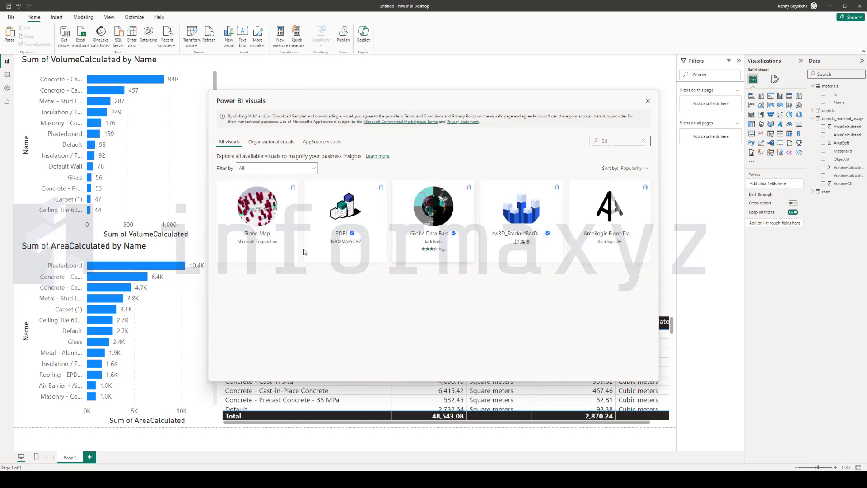
{"action": "left_click", "coordinate": [341, 225]}
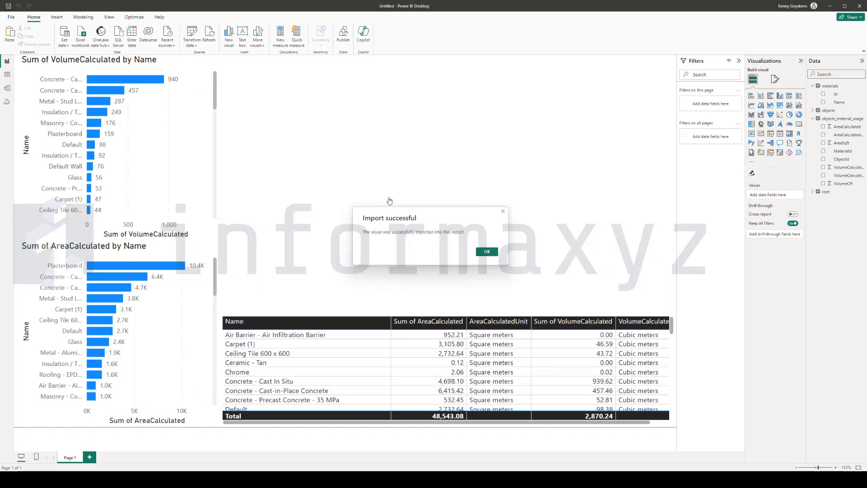
{"action": "left_click", "coordinate": [486, 252]}
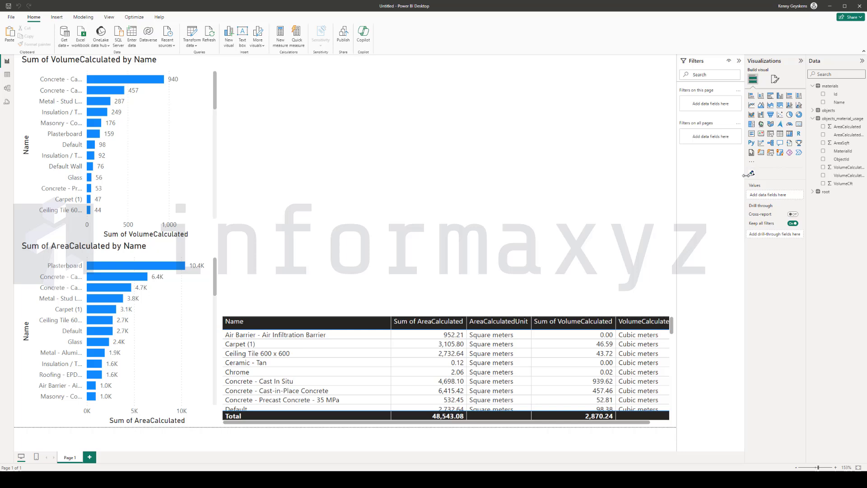
{"action": "left_click", "coordinate": [558, 186]}
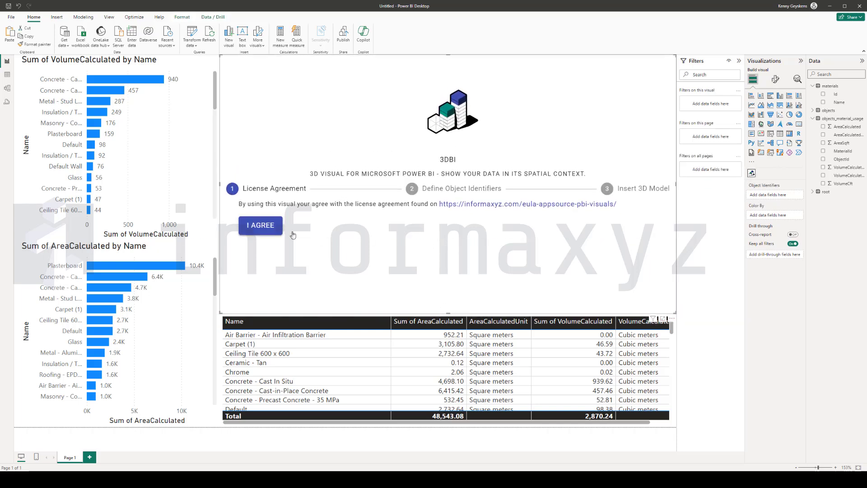
Step: Accept the 3DBI licence and use objects Id as the Object Identifiers
{"action": "left_click", "coordinate": [270, 229]}
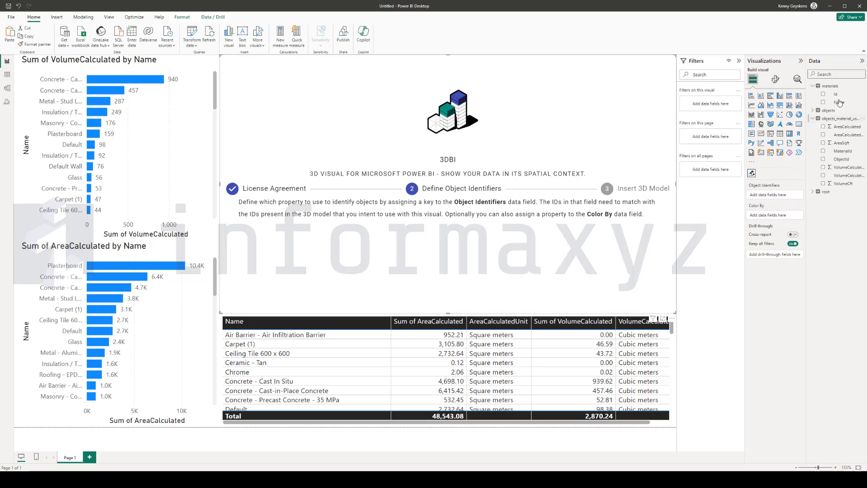
{"action": "left_click", "coordinate": [814, 110]}
{"action": "left_click_drag", "start_coordinate": [836, 126], "coordinate": [776, 196]}
Step: Load model.3dbi into the 3DBI visual and filter the report to Plasterboard
{"action": "left_click", "coordinate": [631, 293]}
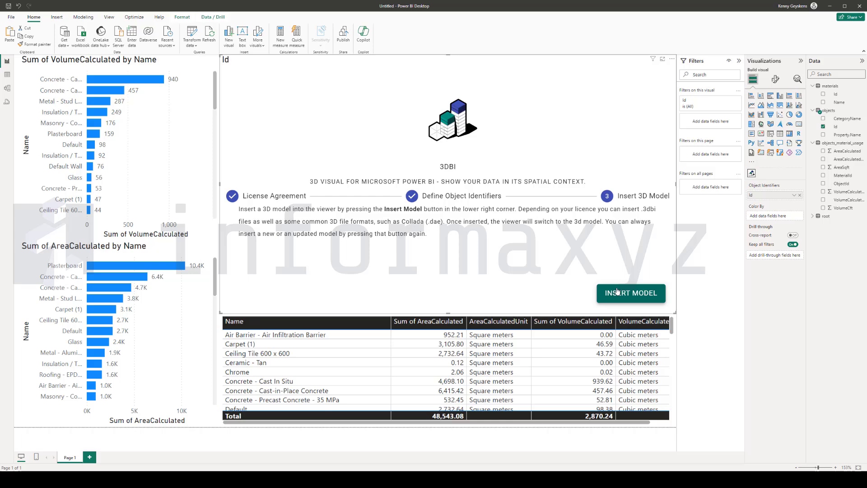
{"action": "left_click", "coordinate": [198, 65]}
{"action": "left_click", "coordinate": [350, 233]}
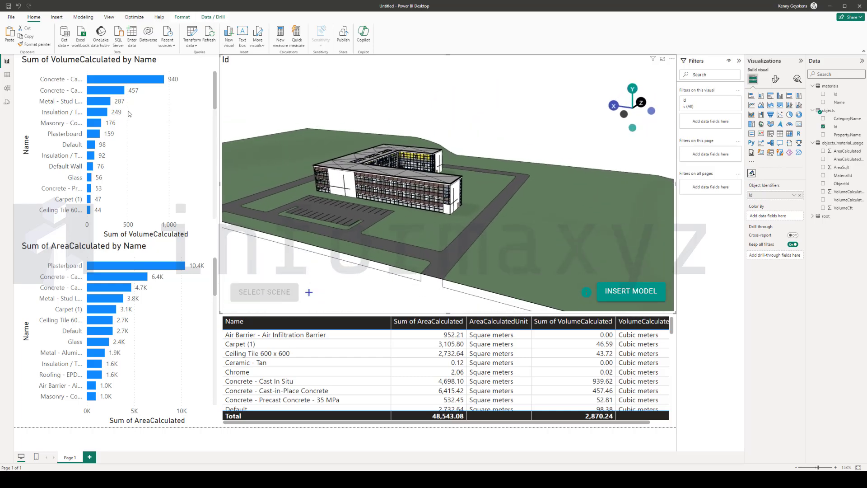
{"action": "left_click", "coordinate": [113, 265]}
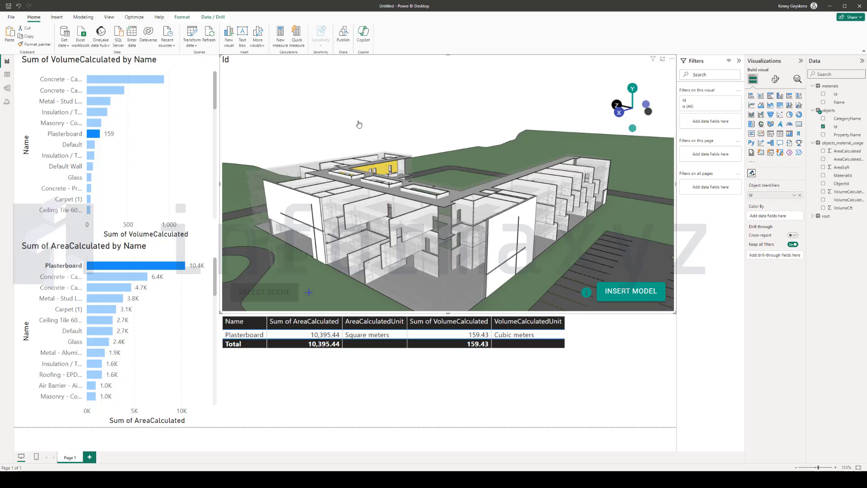
Step: Filter through Cast-in-Place Concrete, Cast In Situ, Metal - Stud Layer, Carpet (1), Glass, then clear
{"action": "left_click", "coordinate": [102, 274]}
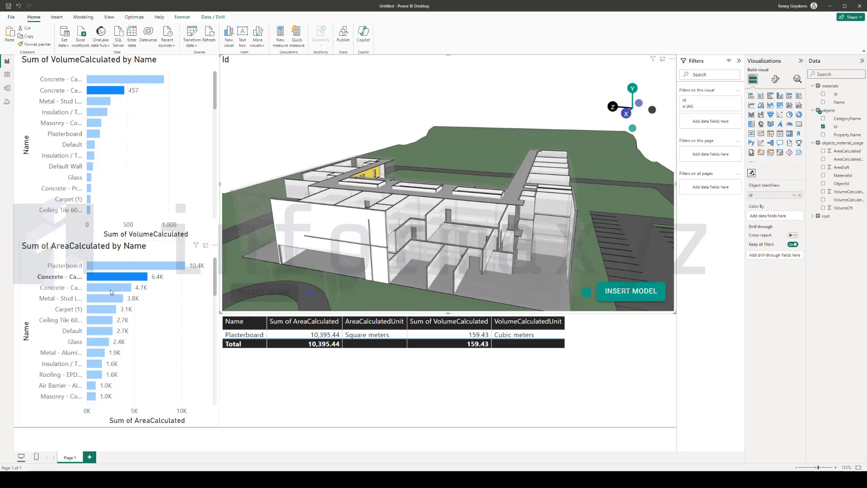
{"action": "left_click", "coordinate": [110, 288]}
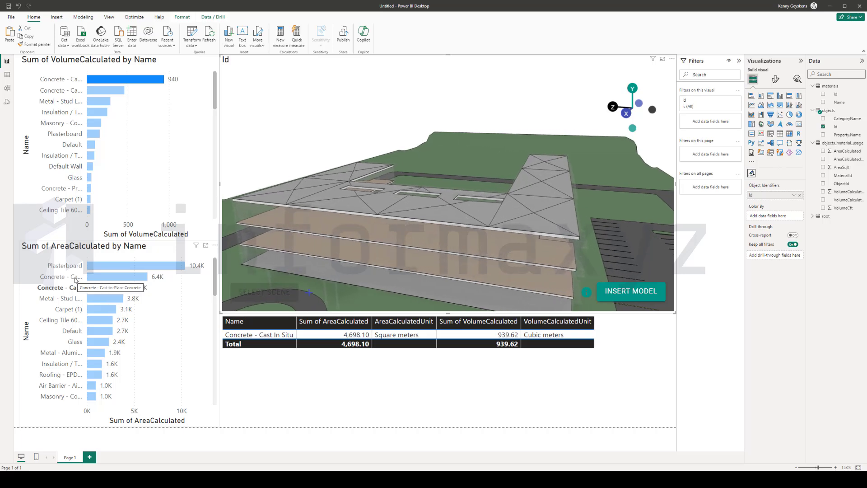
{"action": "left_click", "coordinate": [94, 300]}
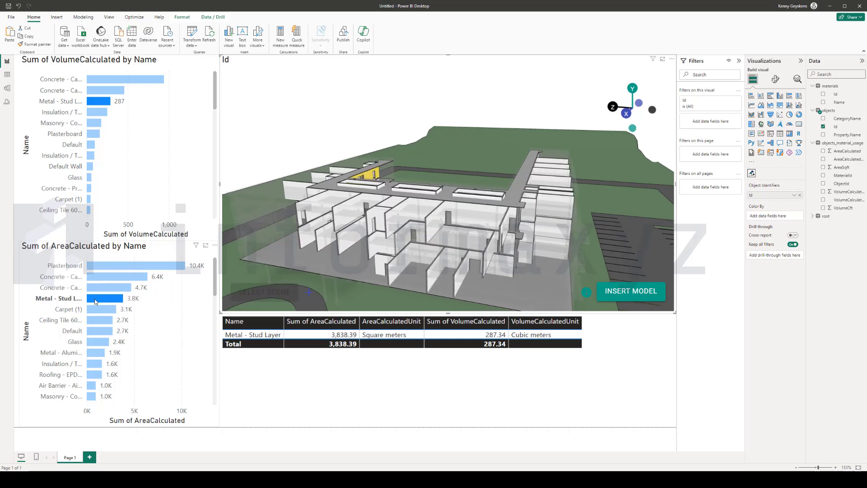
{"action": "left_click", "coordinate": [73, 312]}
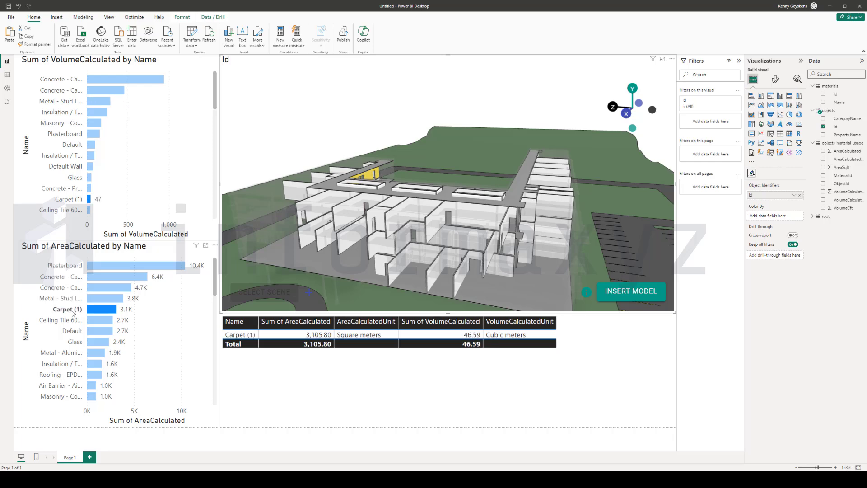
{"action": "left_click", "coordinate": [76, 343]}
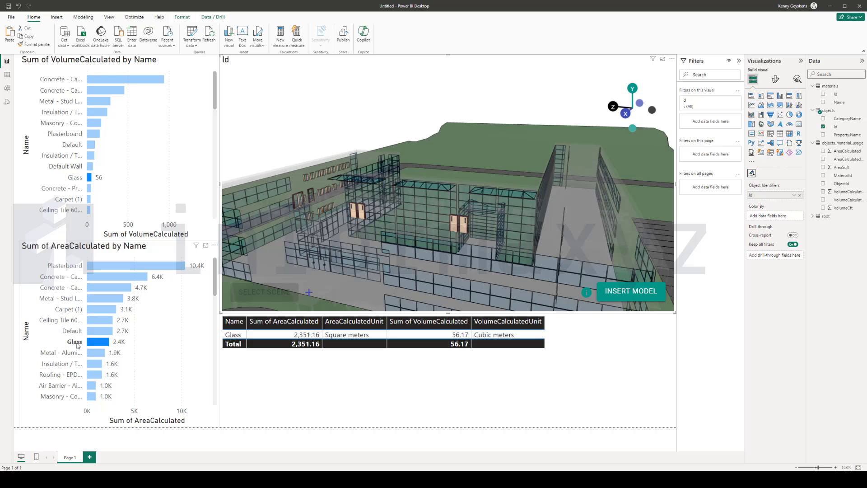
{"action": "left_click", "coordinate": [79, 346]}
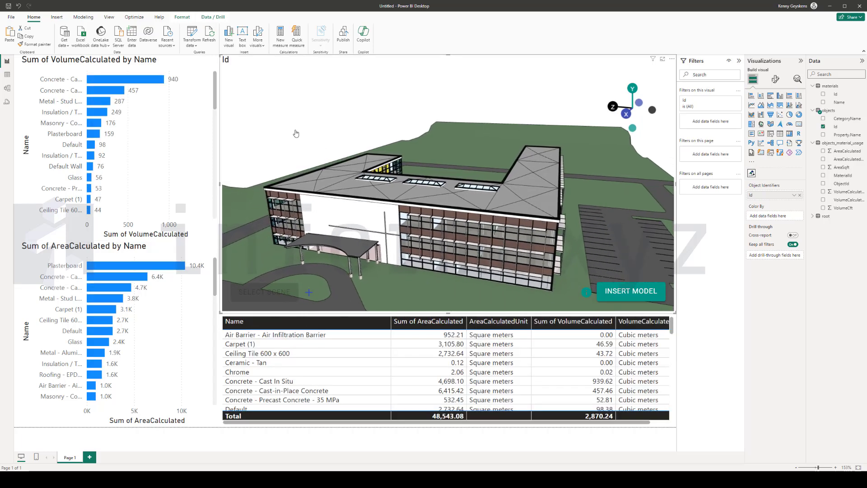
Step: Orbit out in the 3D view and pick the building's end wall to filter by its materials
{"action": "left_click_drag", "start_coordinate": [360, 183], "coordinate": [386, 136]}
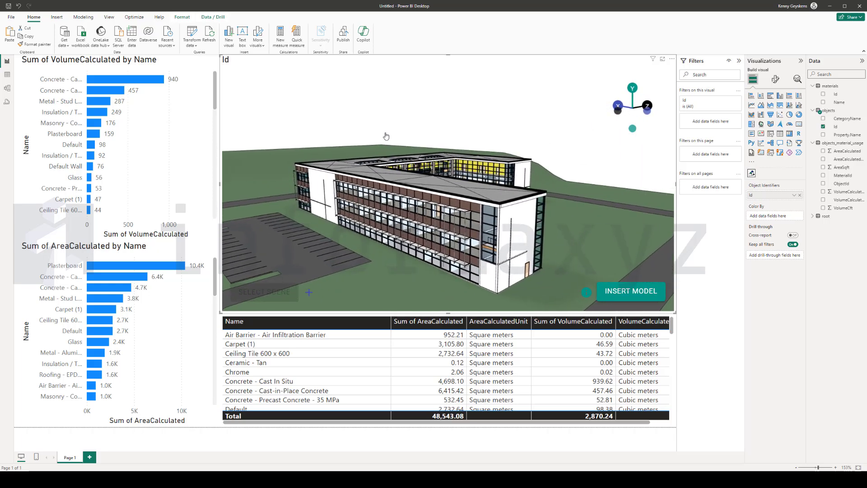
{"action": "left_click", "coordinate": [534, 235]}
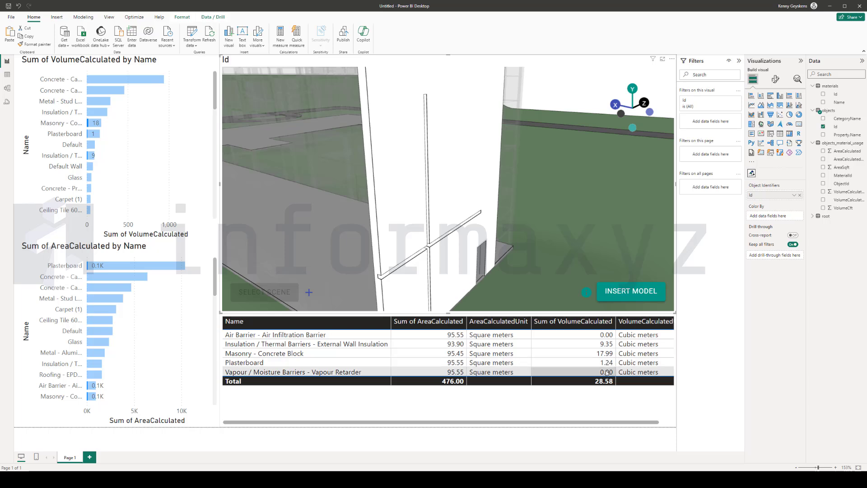
{"action": "scroll", "coordinate": [452, 147], "scroll_direction": "down", "scroll_amount": 2}
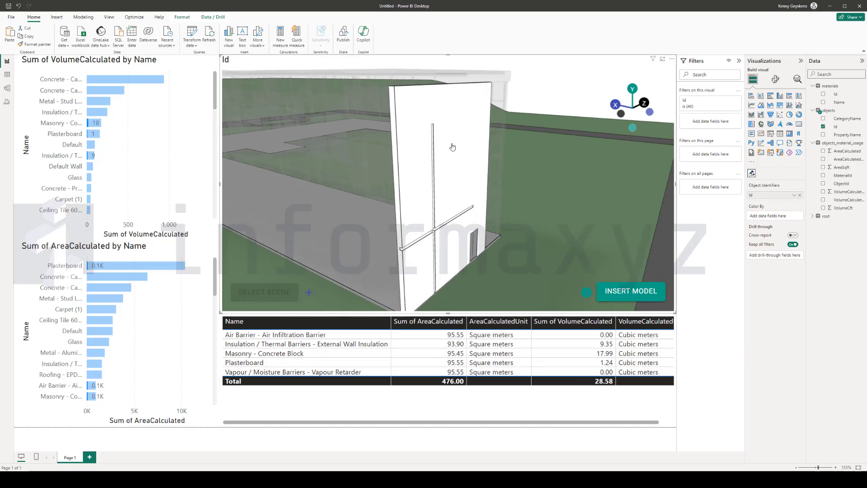
Step: Clear the wall selection and filter the report to the granite facade panels in the 3D model
{"action": "left_click", "coordinate": [461, 189]}
{"action": "left_click_drag", "start_coordinate": [462, 189], "coordinate": [386, 149]}
{"action": "scroll", "coordinate": [373, 212], "scroll_direction": "up", "scroll_amount": 3}
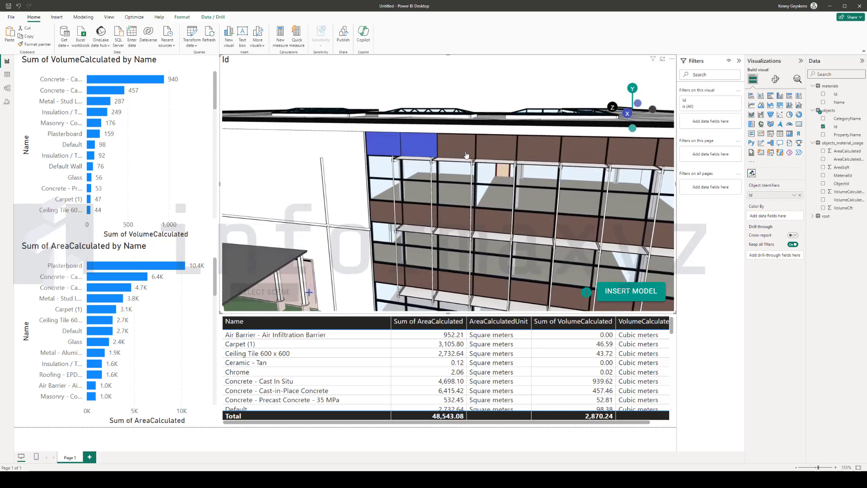
{"action": "left_click", "coordinate": [491, 152]}
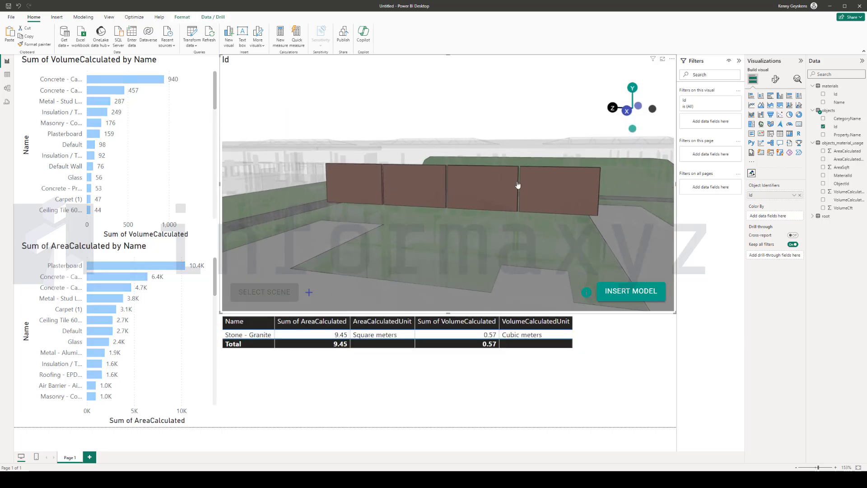
Step: Isolate a single granite panel, then reset to totals of 48,543.08 area and 2,870.24 volume
{"action": "left_click", "coordinate": [538, 206]}
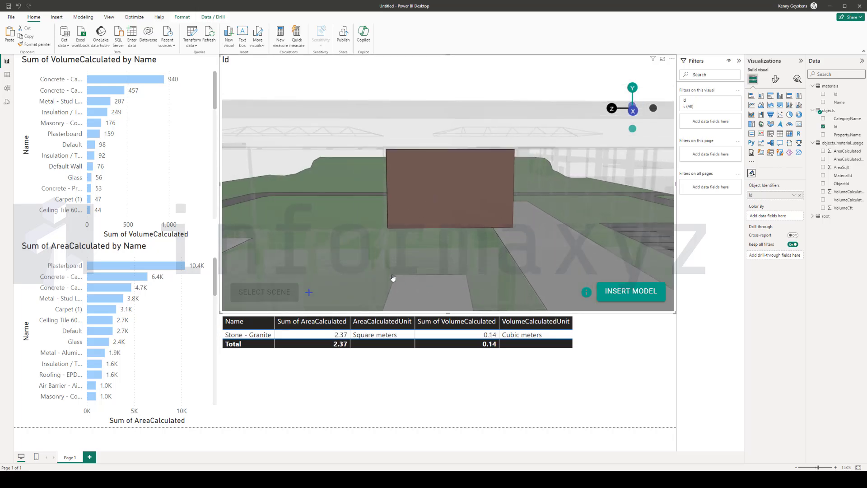
{"action": "left_click", "coordinate": [393, 278]}
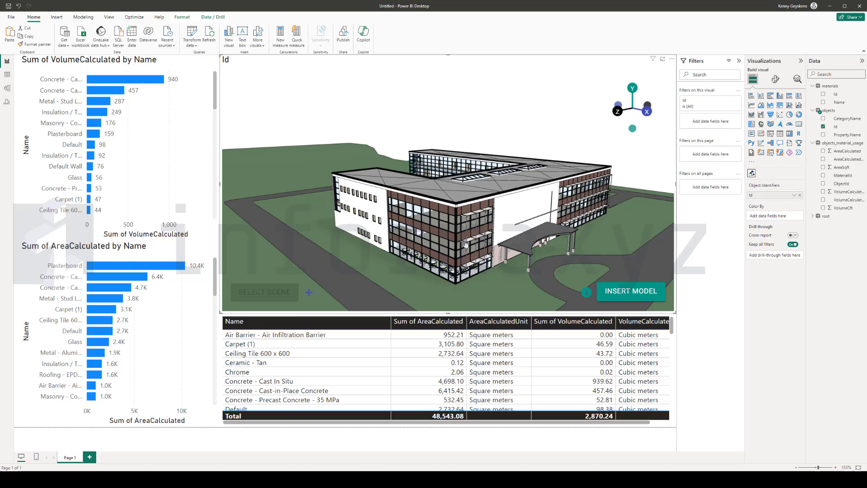
{"action": "mouse_move", "coordinate": [465, 244]}
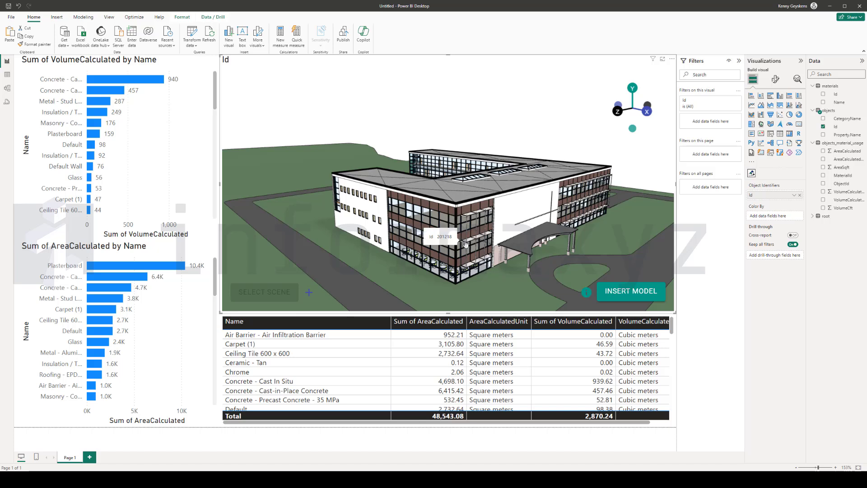